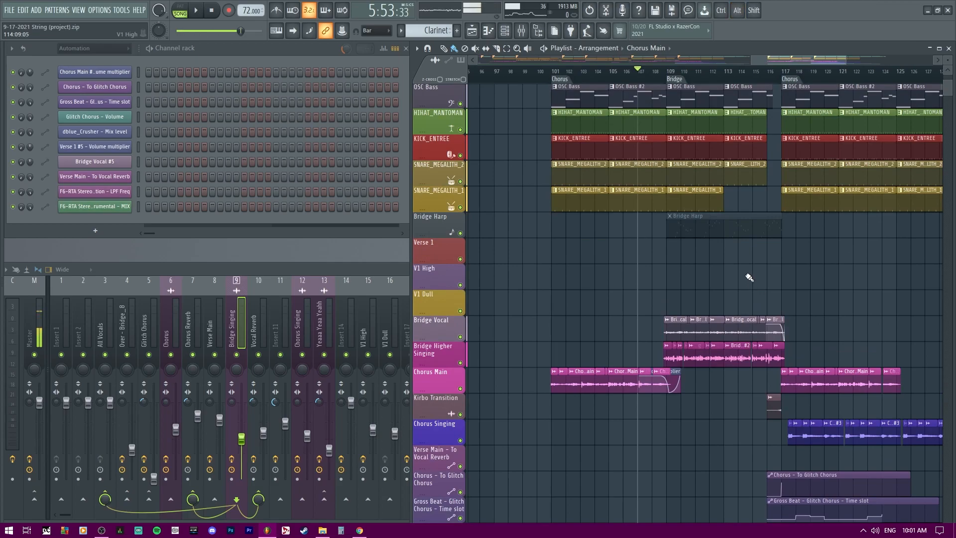
# Play back the song from bar 107 through the bridge into the following chorus and save the project
pyautogui.press('space')
pyautogui.moveTo(820, 294); pyautogui.dragTo(706, 337)
pyautogui.scroll(-3, 804, 301)
pyautogui.scroll(1, 805, 301)
pyautogui.scroll(-1, 704, 321)
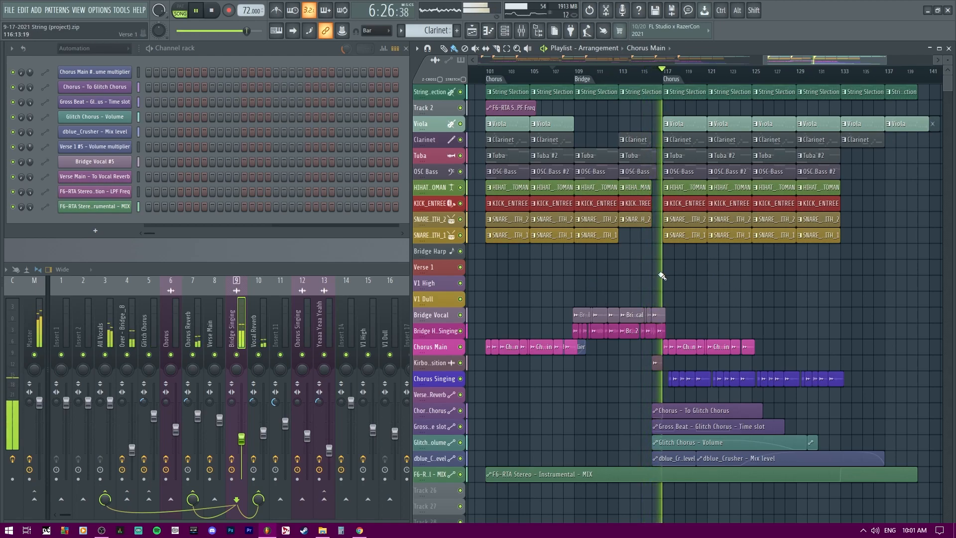
pyautogui.hotkey('ctrl', 's')
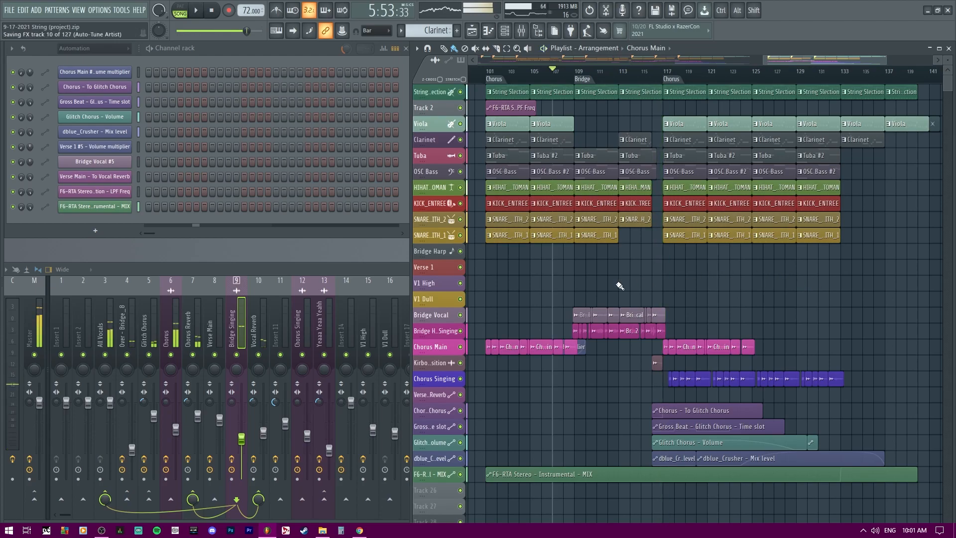
# Play back the second half of Verse 2 from bar 48 and examine its drum, clarinet and vocal clips
pyautogui.scroll(-5, 679, 293)
pyautogui.scroll(-3, 793, 279)
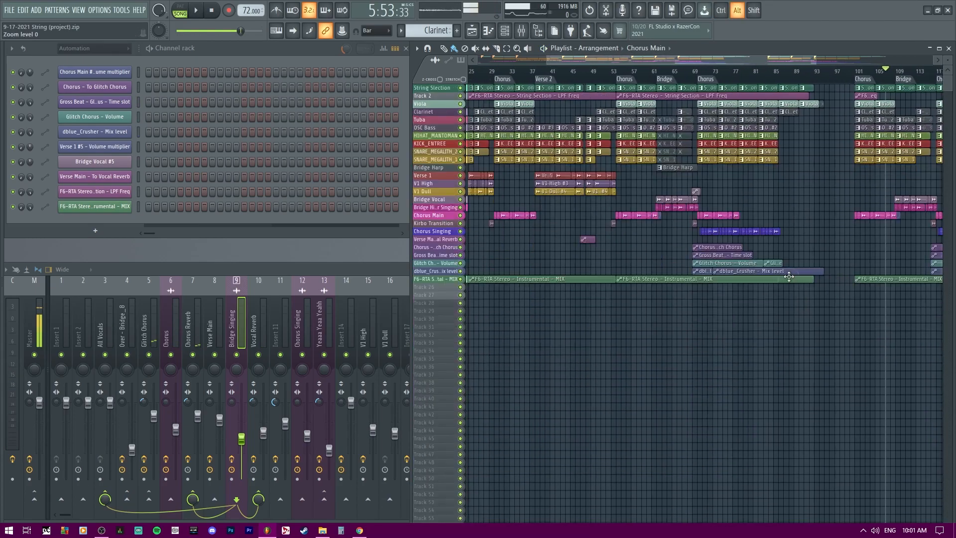
pyautogui.scroll(3, 775, 205)
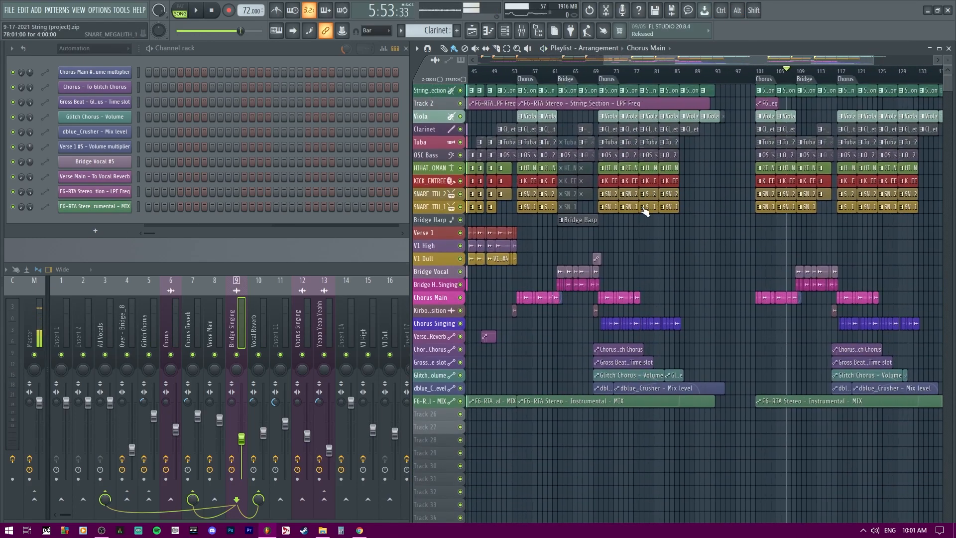
pyautogui.hscroll(-4, 644, 208)
pyautogui.moveTo(637, 77); pyautogui.dragTo(660, 86)
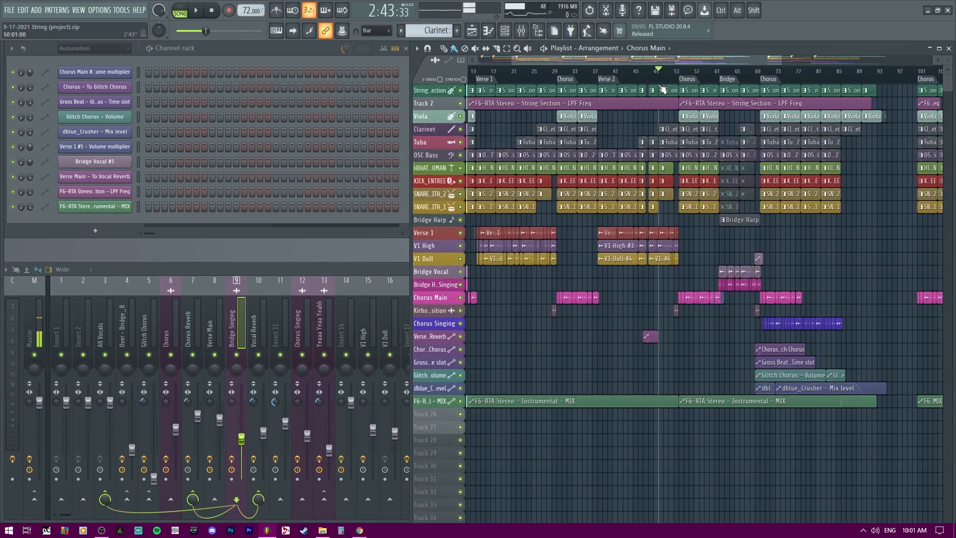
pyautogui.scroll(4, 660, 117)
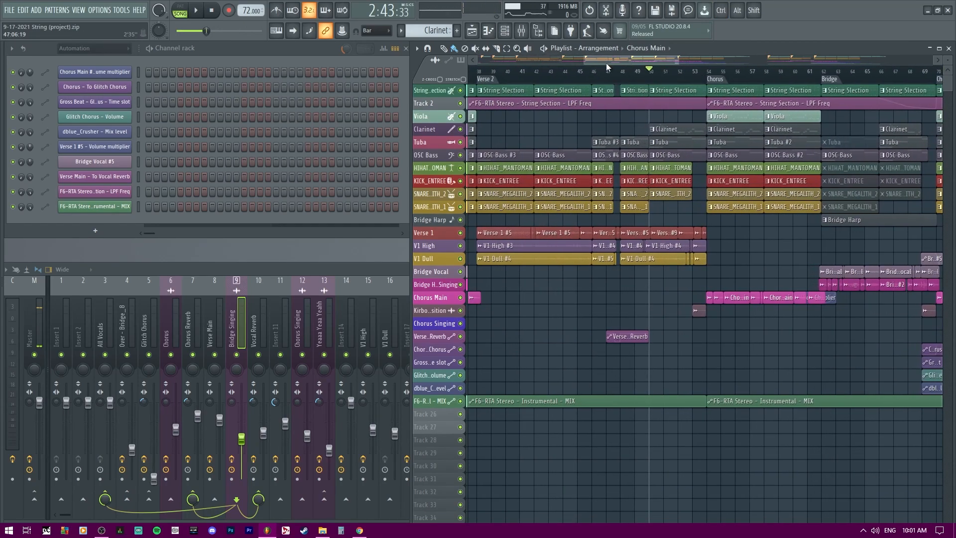
pyautogui.moveTo(629, 74)
pyautogui.mouseDown()
pyautogui.moveTo(606, 75)
pyautogui.moveTo(627, 90)
pyautogui.mouseUp()
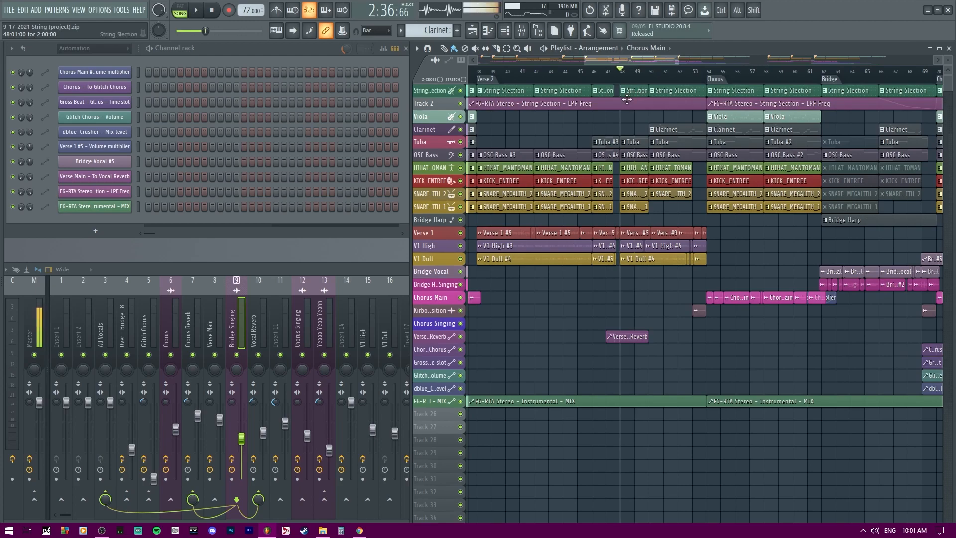
pyautogui.hscroll(2, 628, 138)
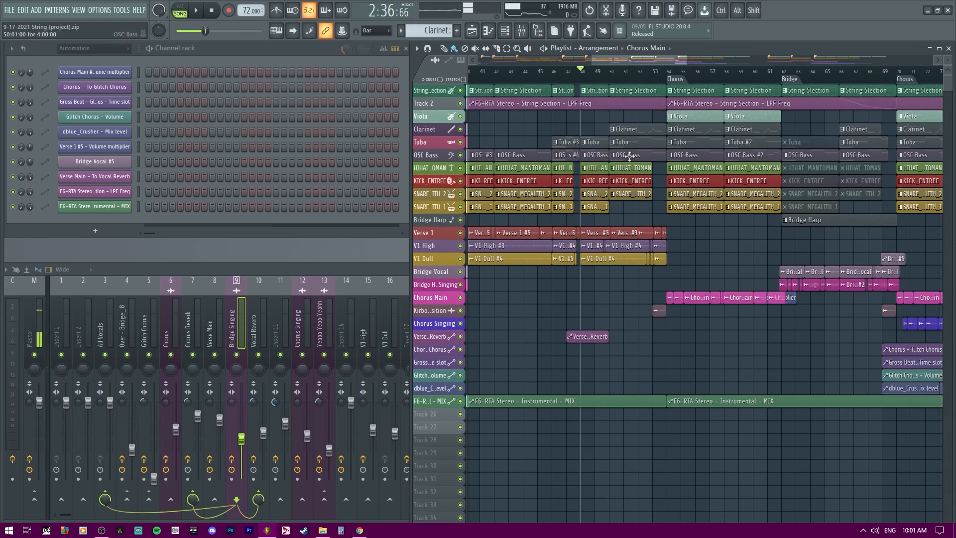
pyautogui.hscroll(-6, 608, 134)
pyautogui.press('space')
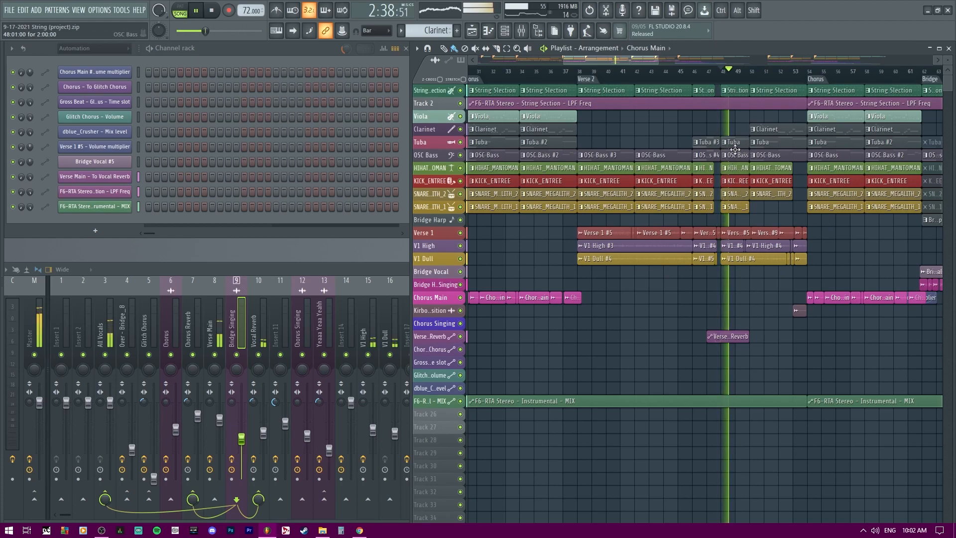
pyautogui.moveTo(744, 263); pyautogui.dragTo(707, 264)
pyautogui.scroll(8, 707, 263)
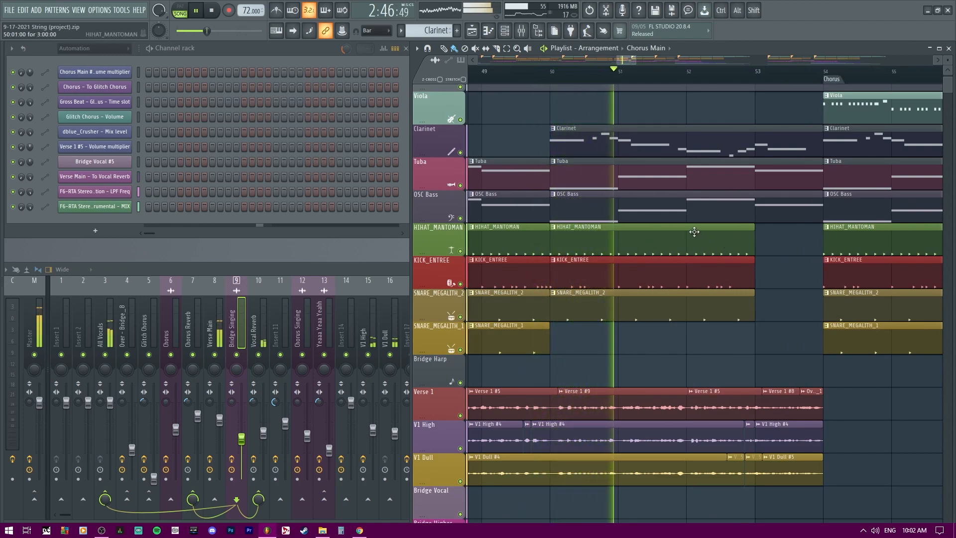
pyautogui.press('space')
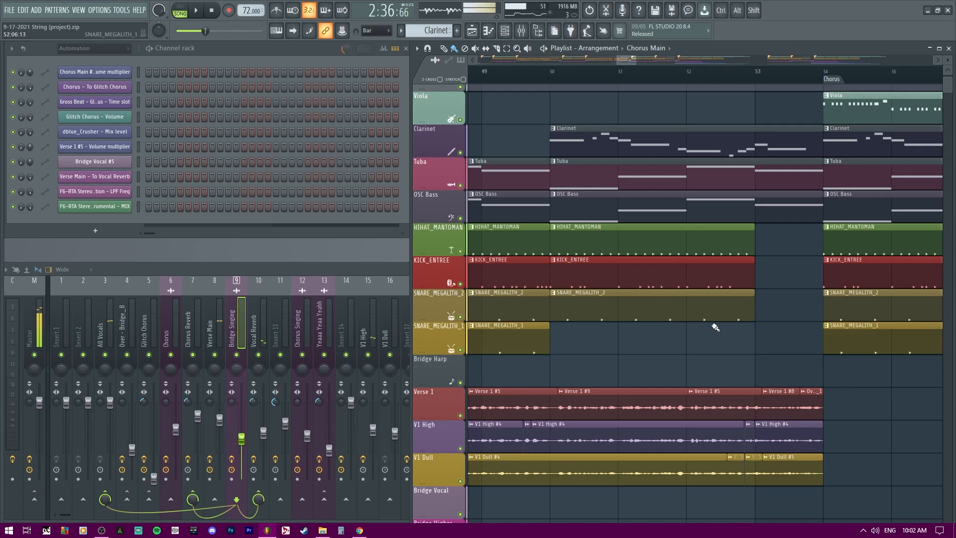
# Play back the transition from the last bar of the chorus at bar 108 into the bridge at bar 109
pyautogui.scroll(-5, 666, 315)
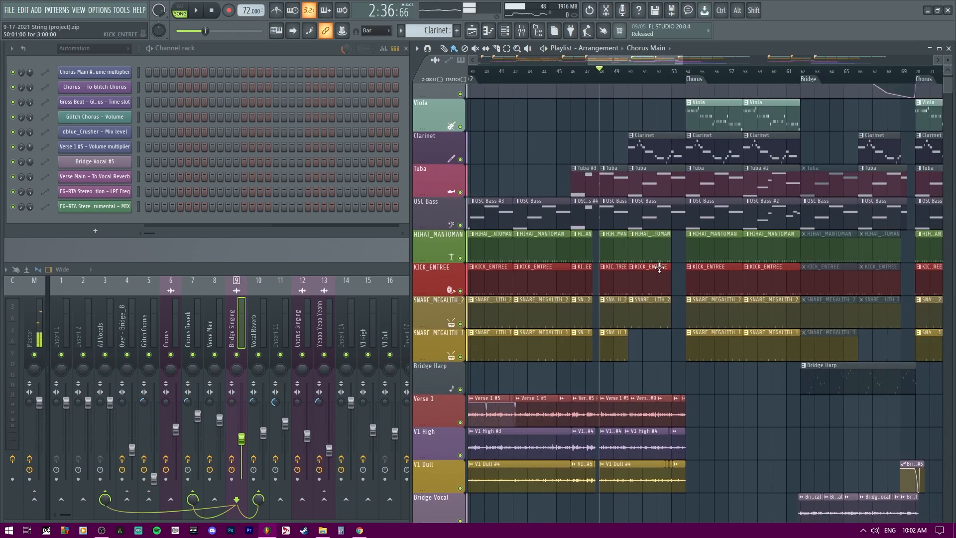
pyautogui.scroll(-8, 650, 268)
pyautogui.scroll(-1, 675, 296)
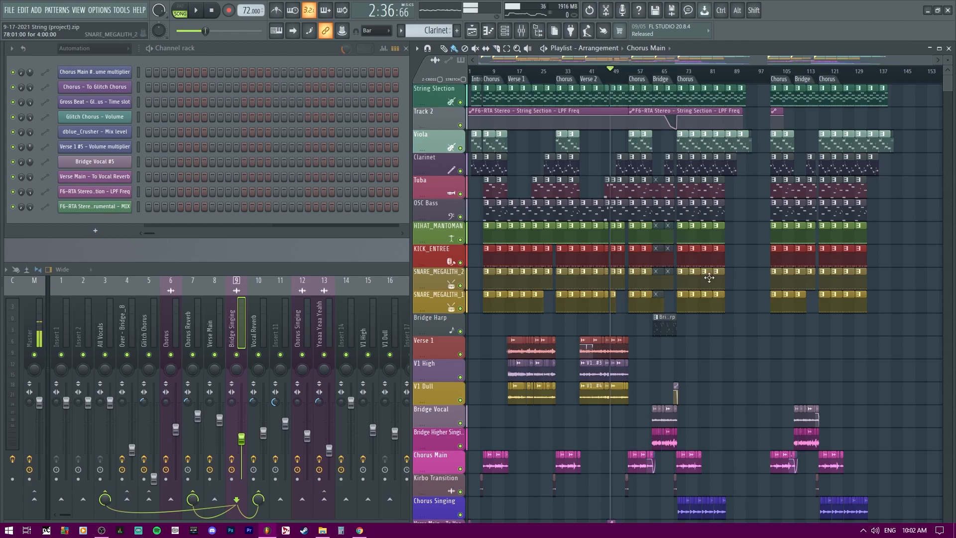
pyautogui.scroll(10, 805, 280)
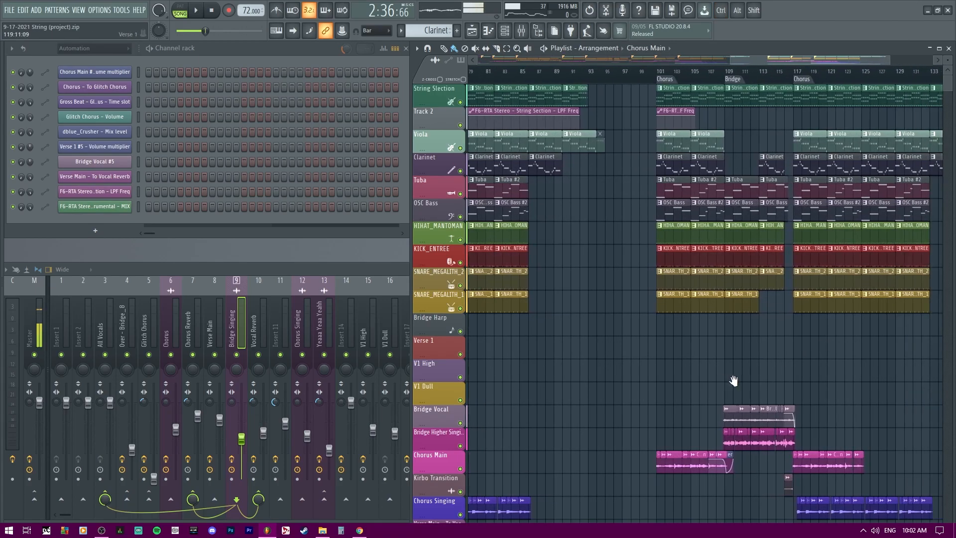
pyautogui.scroll(1, 652, 352)
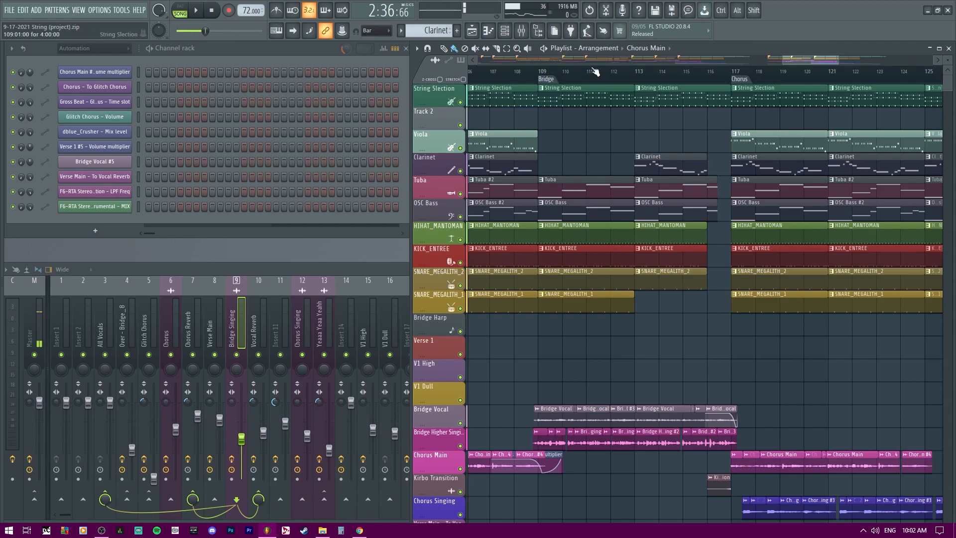
pyautogui.click(513, 81)
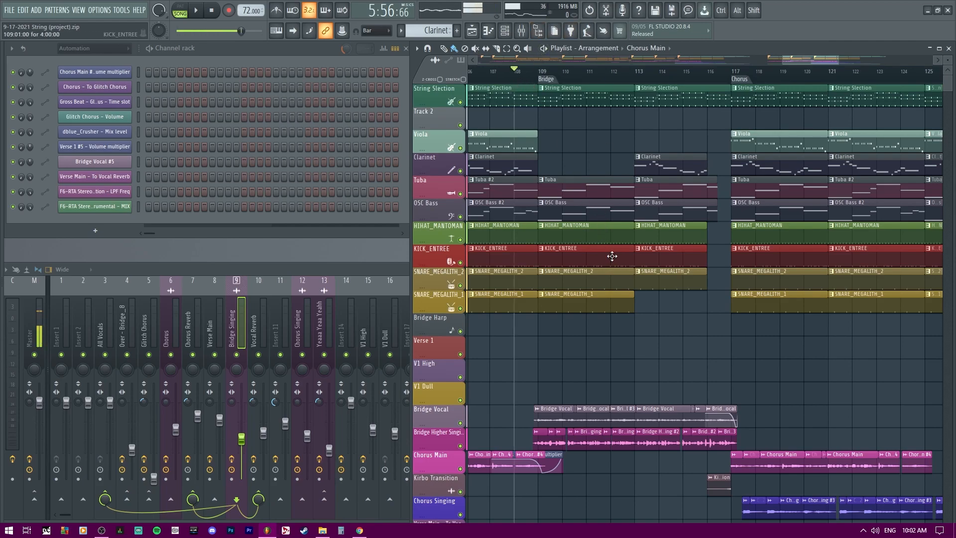
pyautogui.press('space')
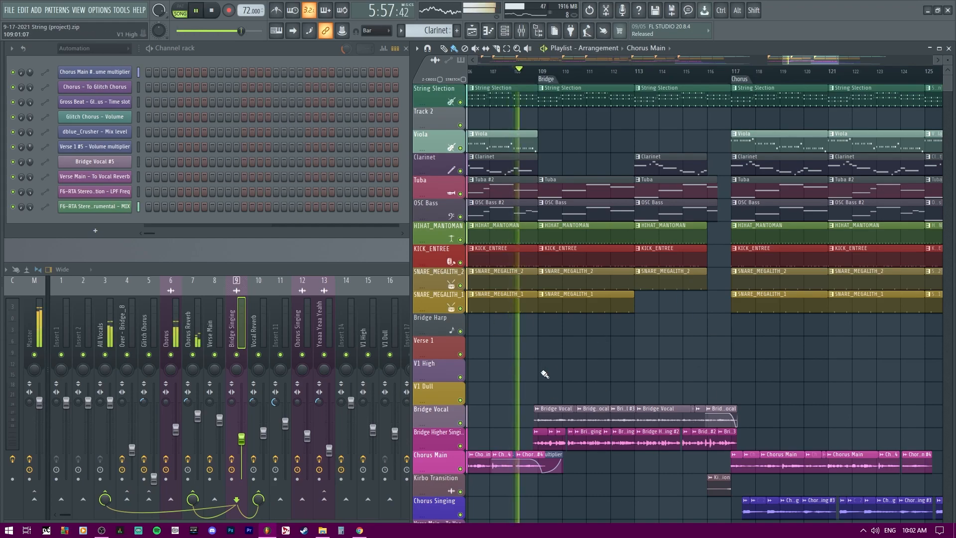
pyautogui.moveTo(560, 352); pyautogui.dragTo(582, 376)
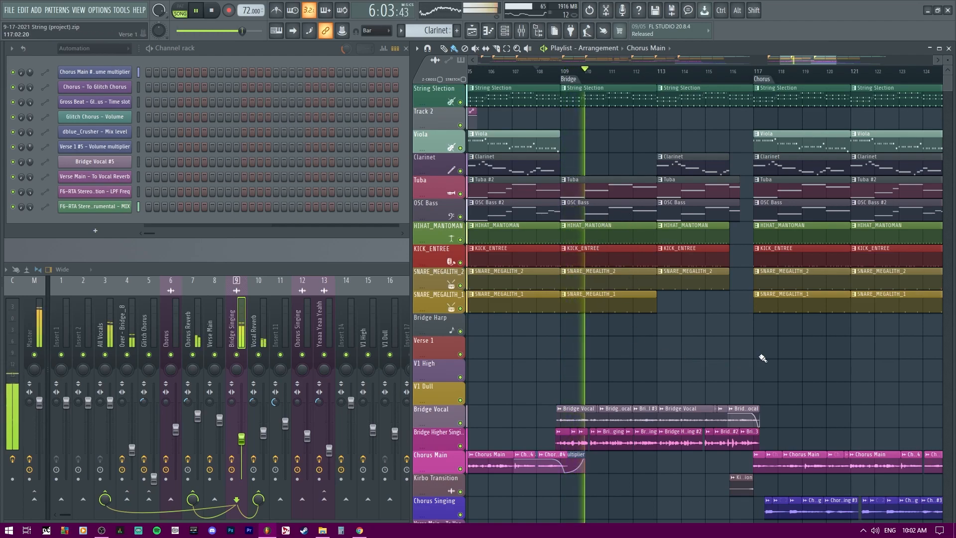
pyautogui.press('space')
# Mute the hi-hat, kick and both snare tracks' clips in the bridge from bar 109 and audition the passage
pyautogui.keyDown('alt'); pyautogui.click(622, 294); pyautogui.keyUp('alt')
pyautogui.moveTo(622, 292)
pyautogui.mouseDown()
pyautogui.moveTo(670, 232)
pyautogui.moveTo(679, 294)
pyautogui.mouseUp()
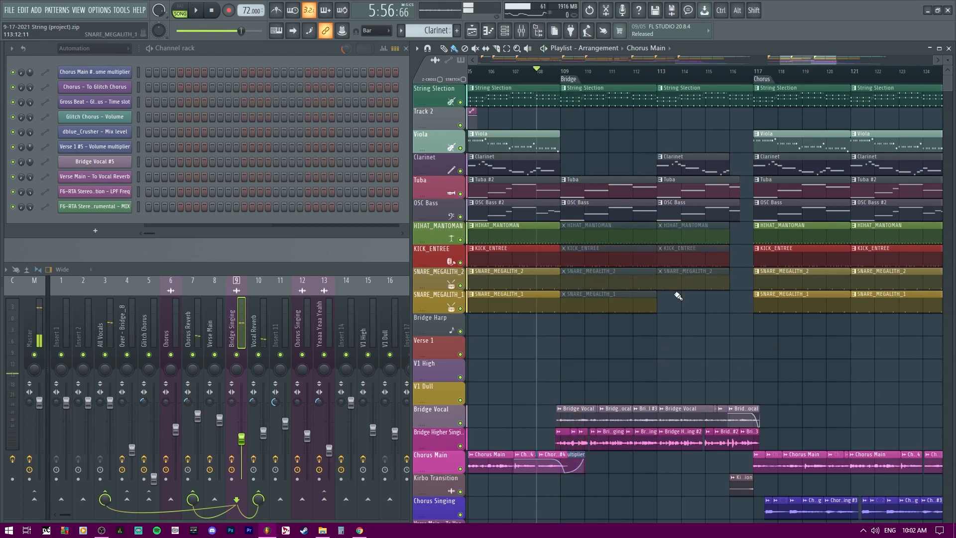
pyautogui.press('space')
pyautogui.moveTo(553, 371); pyautogui.dragTo(641, 362)
pyautogui.moveTo(767, 446); pyautogui.dragTo(615, 454)
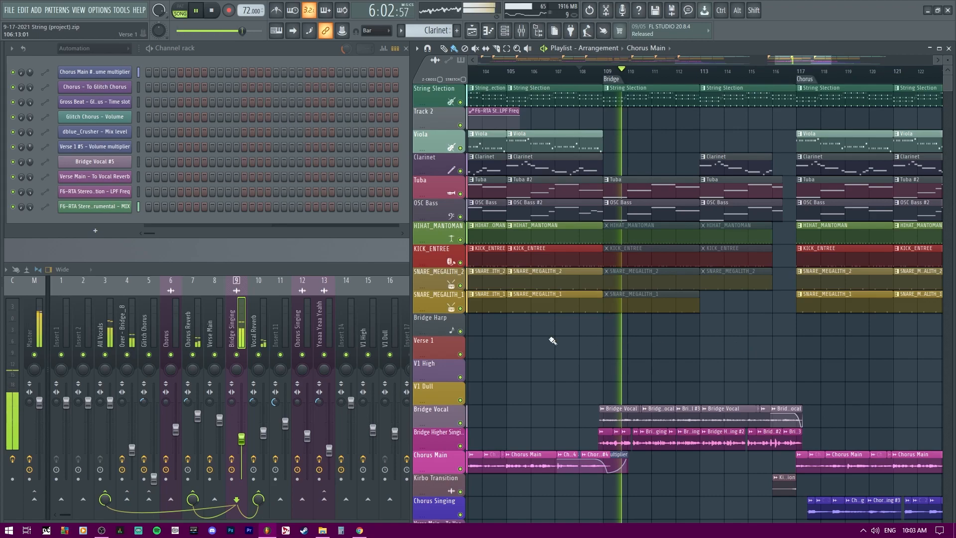
pyautogui.press('space')
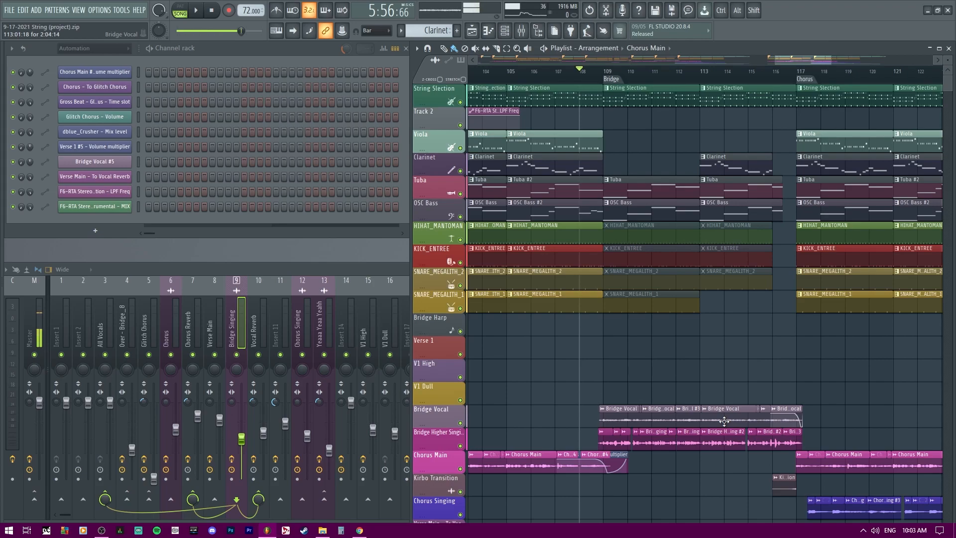
# Delete all hi-hat, kick and snare clips in the bridge starting at bar 109, on all four drum tracks
pyautogui.press('Return')
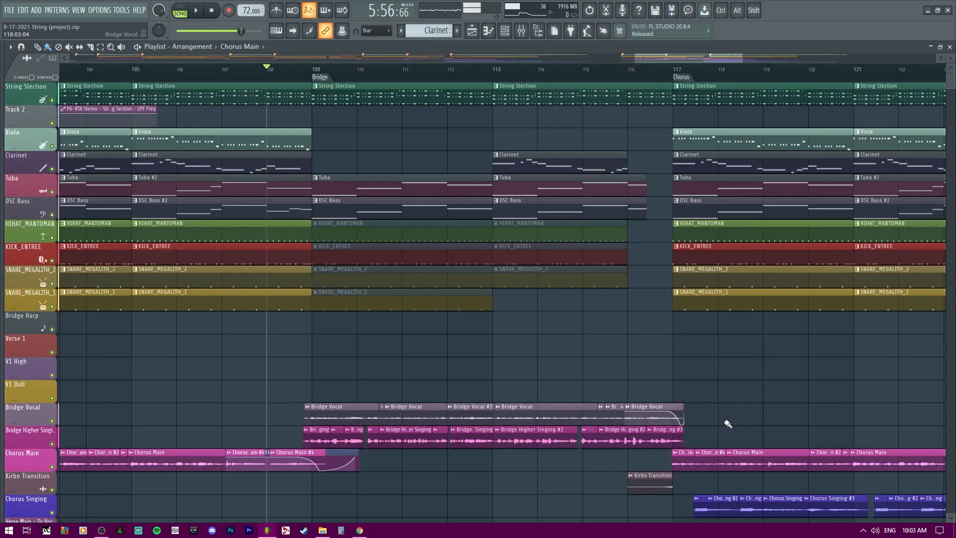
pyautogui.press('Return')
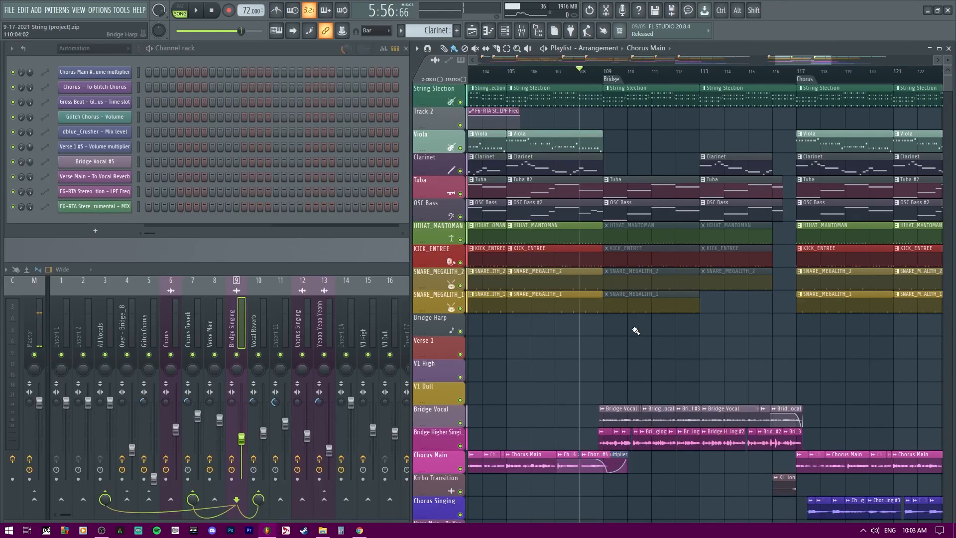
pyautogui.rightClick(643, 304)
pyautogui.rightClick(647, 281)
pyautogui.rightClick(653, 259)
pyautogui.rightClick(662, 237)
pyautogui.rightClick(712, 235)
pyautogui.rightClick(724, 259)
pyautogui.rightClick(727, 280)
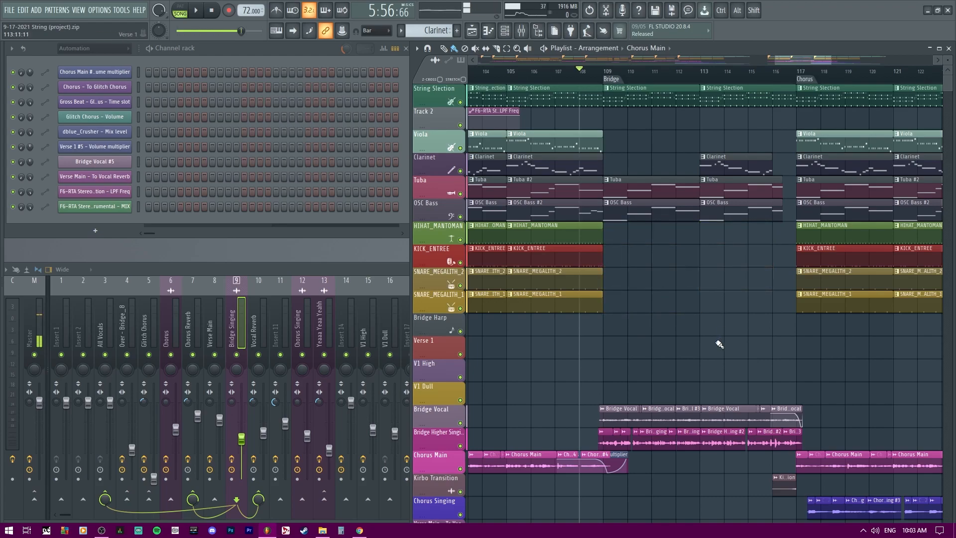
# Audition the Tuba track in solo, restore the other tracks and delete the Tuba clip at bar 109
pyautogui.keyDown('ctrl'); pyautogui.scroll(-8, 717, 301); pyautogui.keyUp('ctrl')
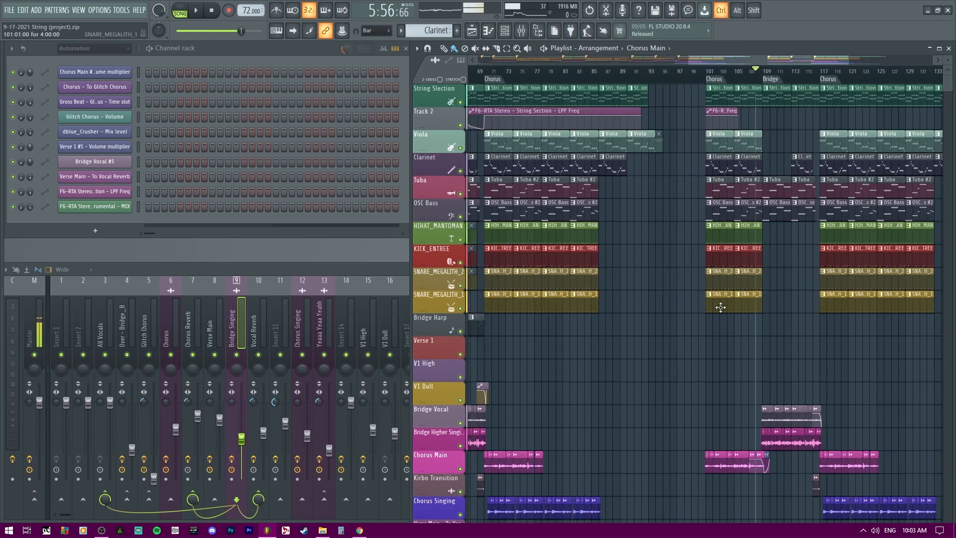
pyautogui.keyDown('ctrl'); pyautogui.scroll(7, 548, 178); pyautogui.keyUp('ctrl')
pyautogui.keyDown('ctrl'); pyautogui.scroll(-5, 726, 318); pyautogui.keyUp('ctrl')
pyautogui.keyDown('ctrl'); pyautogui.scroll(4, 894, 279); pyautogui.keyUp('ctrl')
pyautogui.keyDown('ctrl'); pyautogui.scroll(-4, 719, 254); pyautogui.keyUp('ctrl')
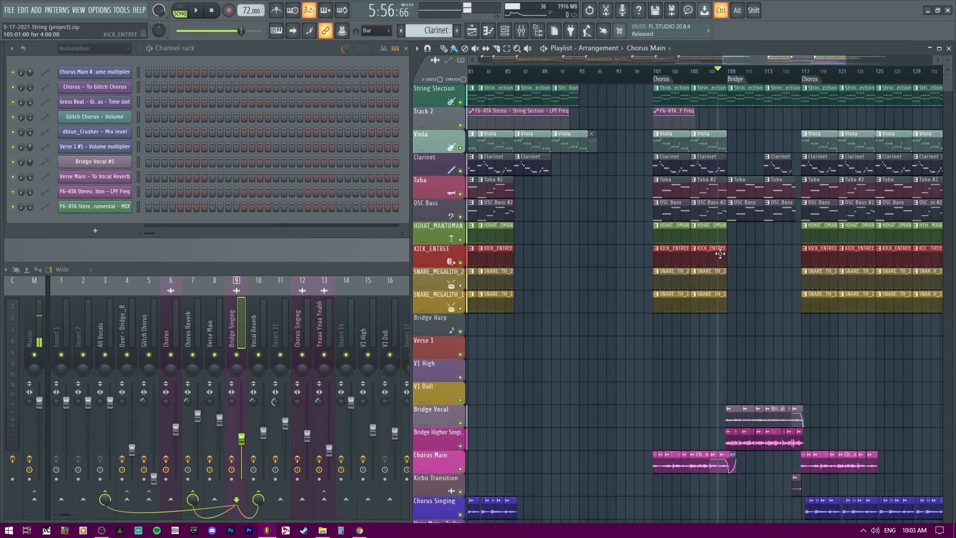
pyautogui.keyDown('ctrl'); pyautogui.scroll(4, 719, 254); pyautogui.keyUp('ctrl')
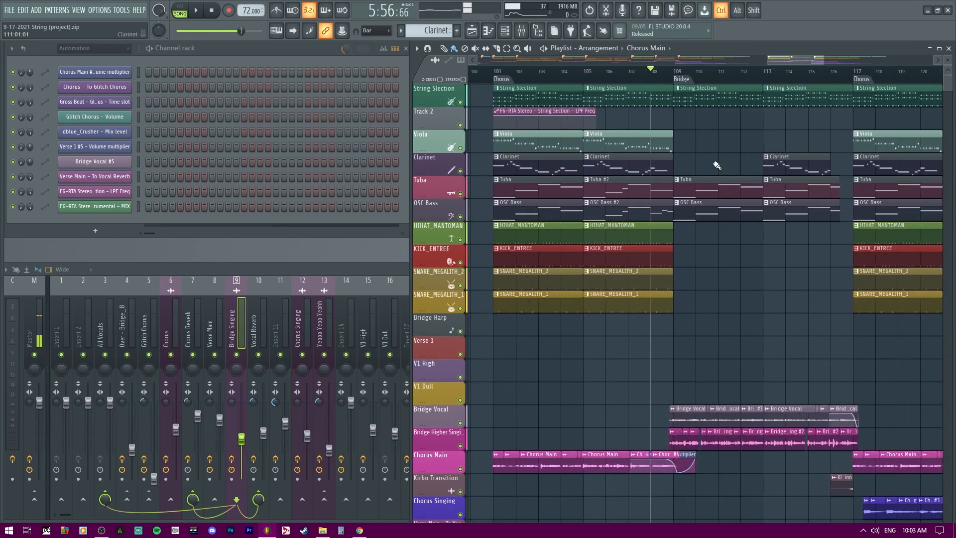
pyautogui.rightClick(466, 198)
pyautogui.press('space')
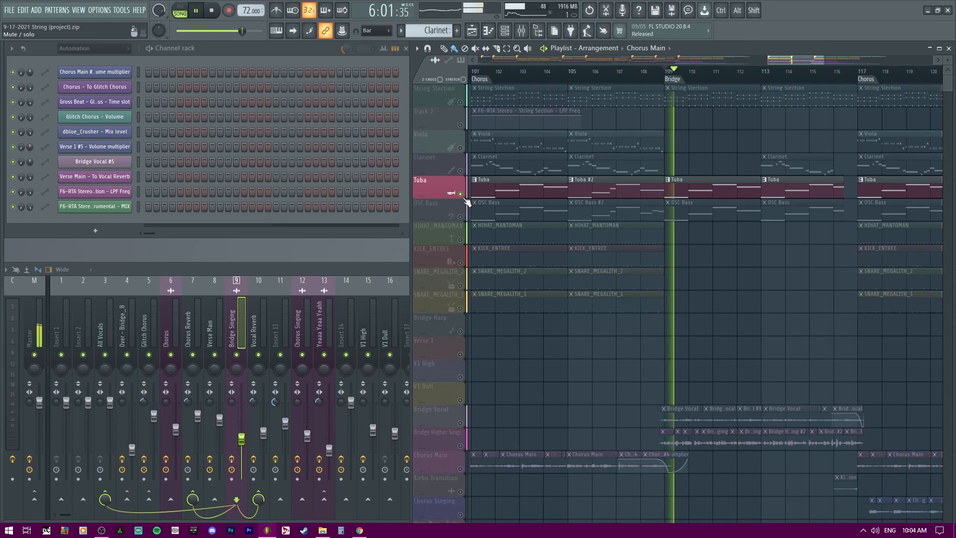
pyautogui.press('space')
pyautogui.rightClick(465, 199)
pyautogui.rightClick(711, 193)
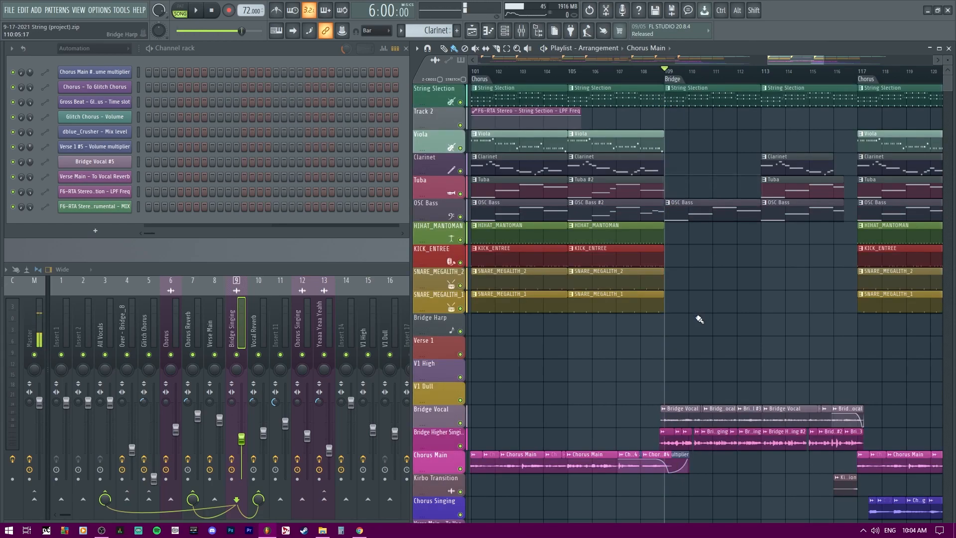
# Listen to the bridge opening from bar 108 without the drums and the first Tuba clip
pyautogui.press('space')
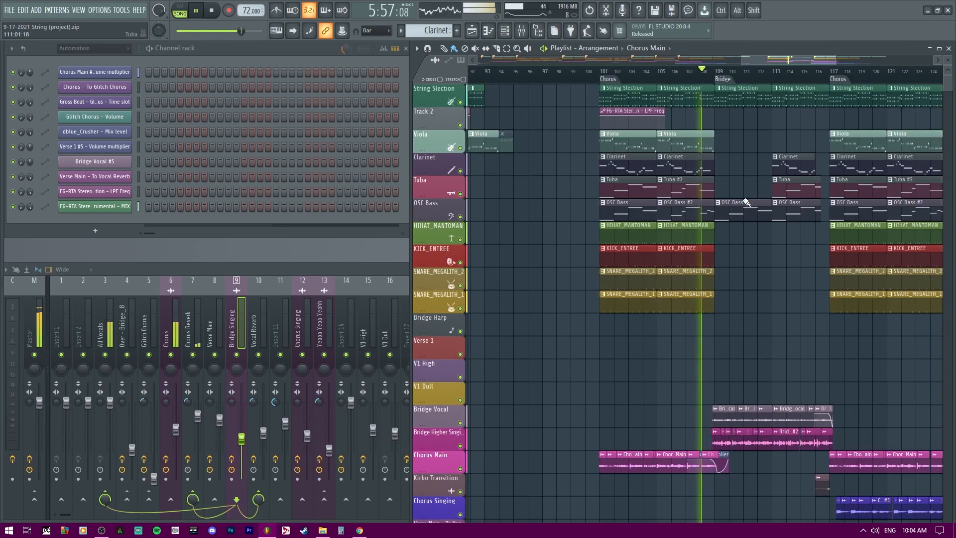
pyautogui.keyDown('ctrl'); pyautogui.scroll(5, 722, 294); pyautogui.keyUp('ctrl')
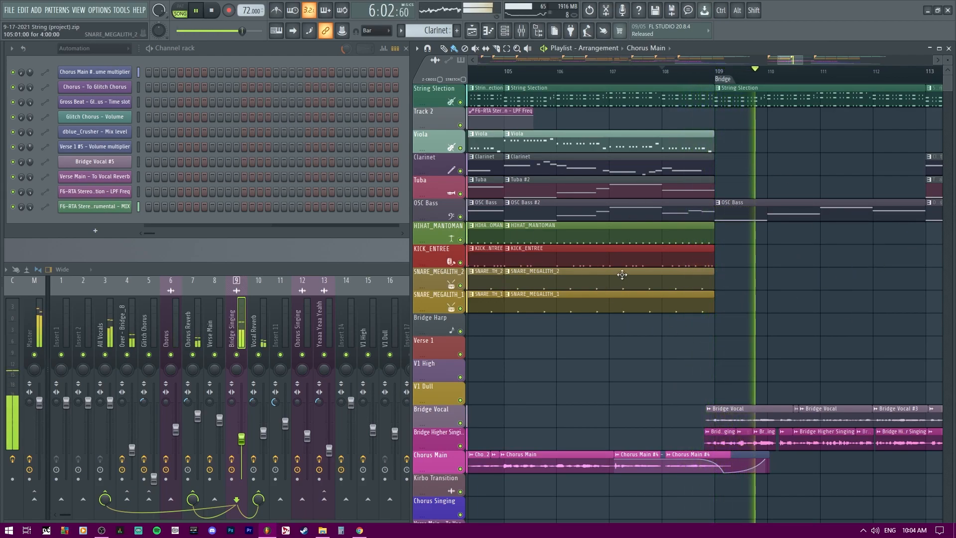
pyautogui.press('space')
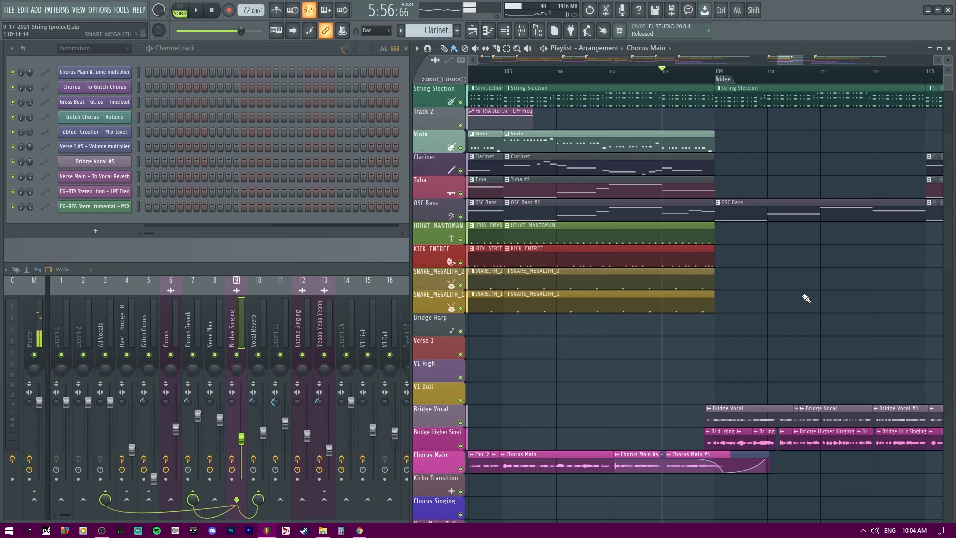
# Place the Bridge Harp clip from the earlier bridge at bar 109 on its track and set the playhead there
pyautogui.scroll(-5, 792, 307)
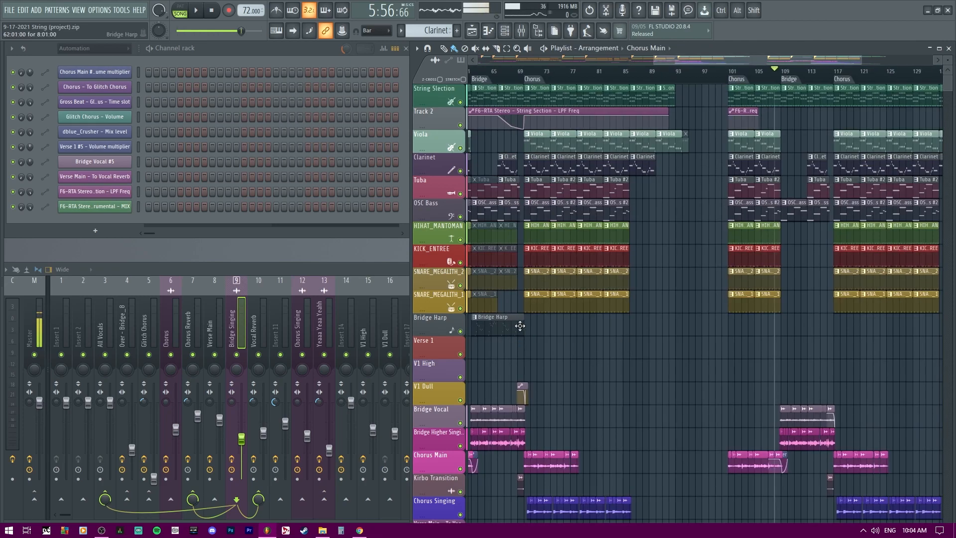
pyautogui.moveTo(494, 324); pyautogui.dragTo(800, 329)
pyautogui.scroll(4, 799, 331)
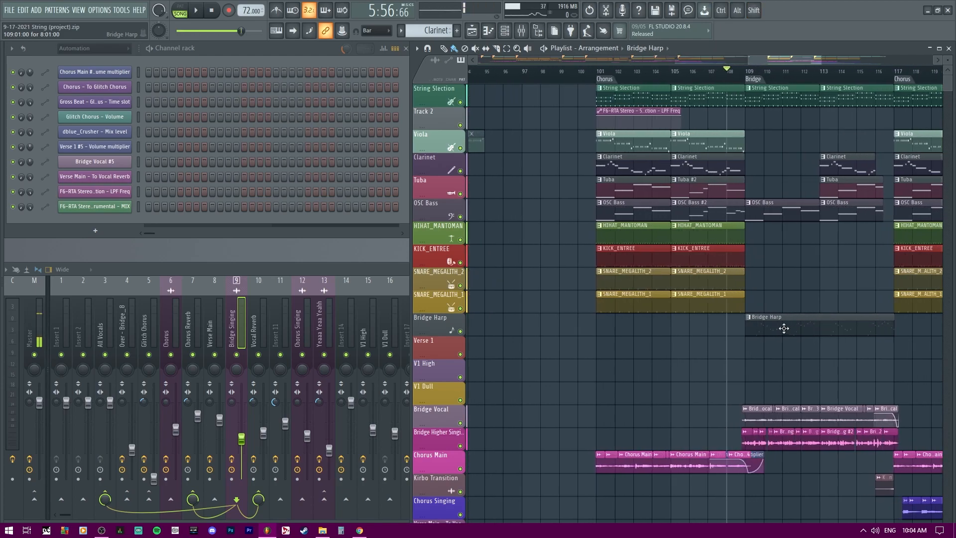
pyautogui.click(760, 80)
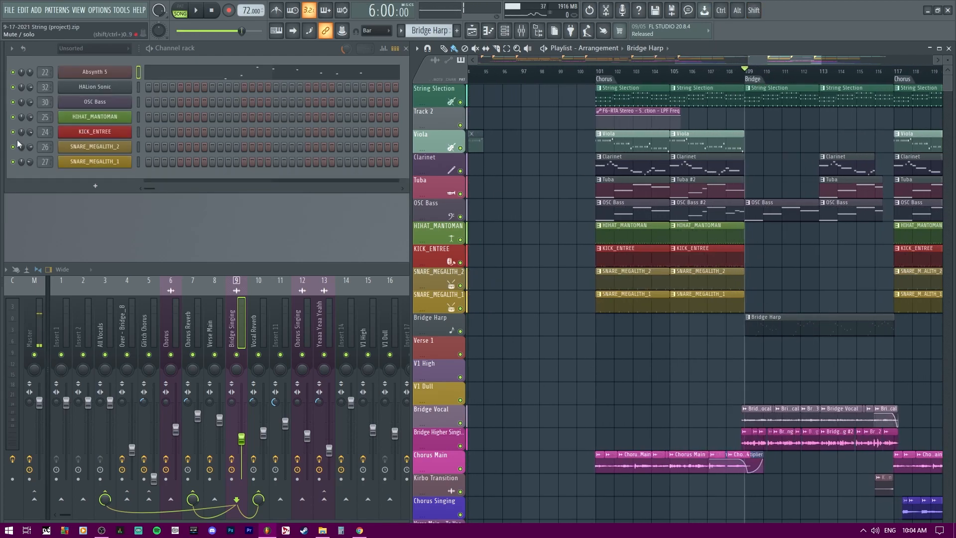
# Check the Absynth 5 harp patch used for the Bridge Harp, close its window and play the bridge from bar 109
pyautogui.click(100, 73)
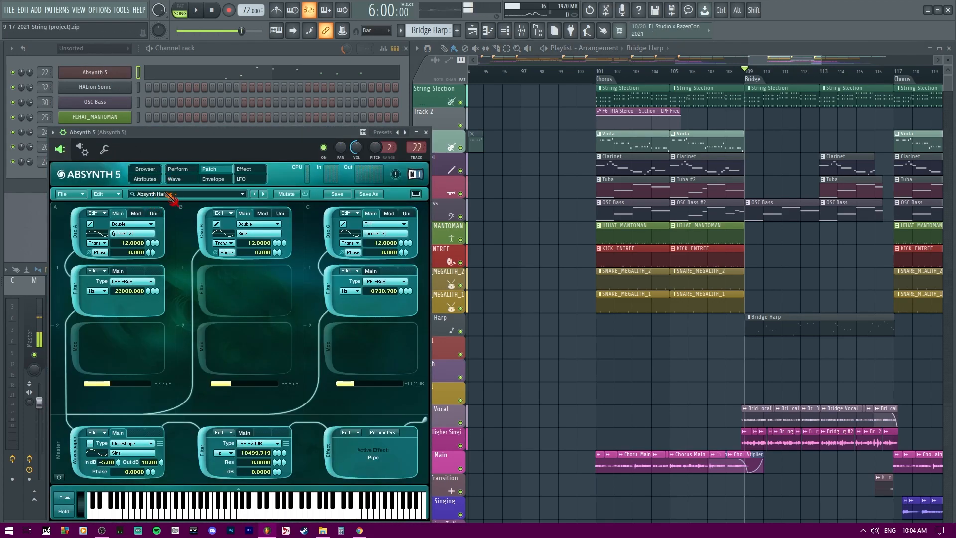
pyautogui.click(425, 132)
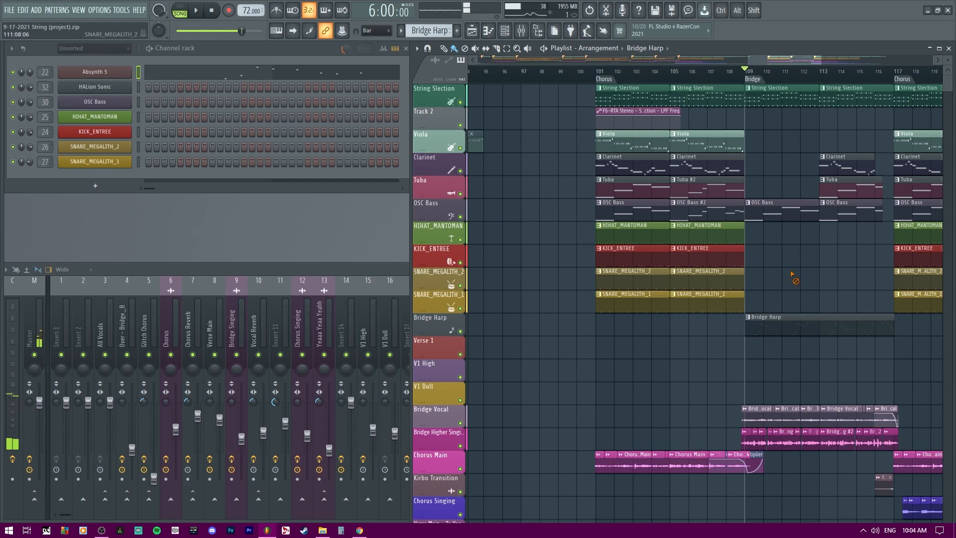
pyautogui.scroll(4, 794, 273)
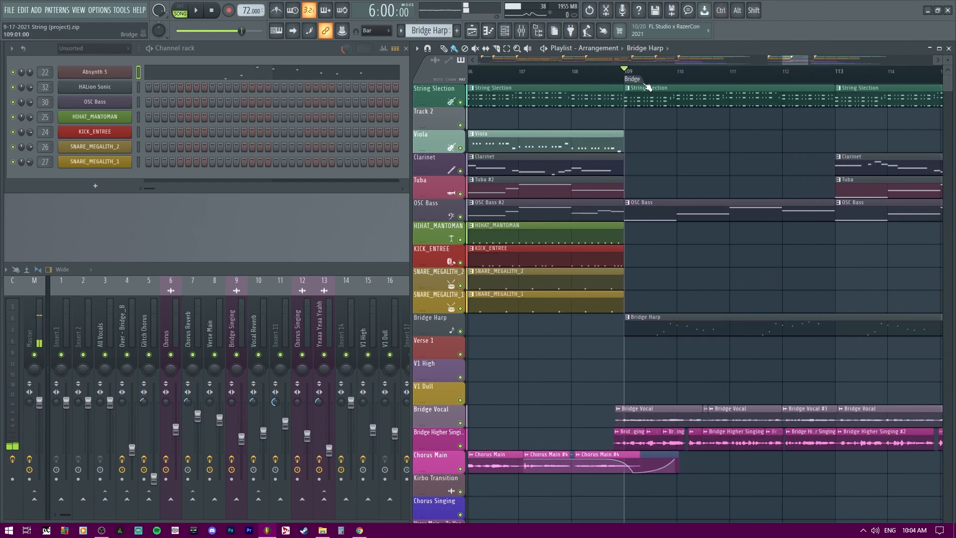
pyautogui.press('space')
pyautogui.rightClick(456, 329)
pyautogui.click(447, 330)
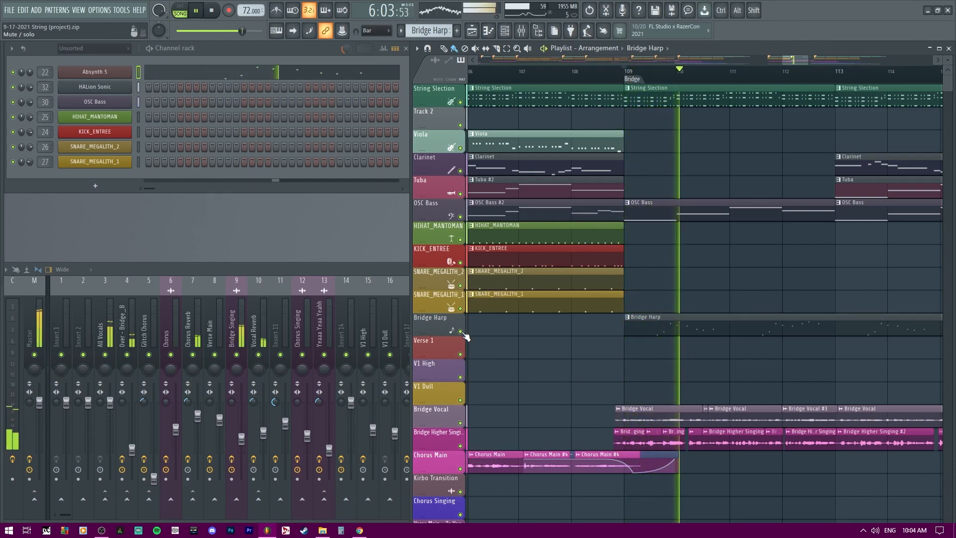
# Audition the Bridge Harp track in solo through to just before the next chorus, and restore the other tracks
pyautogui.keyDown('ctrl'); pyautogui.click(461, 332); pyautogui.keyUp('ctrl')
pyautogui.scroll(-2, 697, 361)
pyautogui.scroll(1, 672, 143)
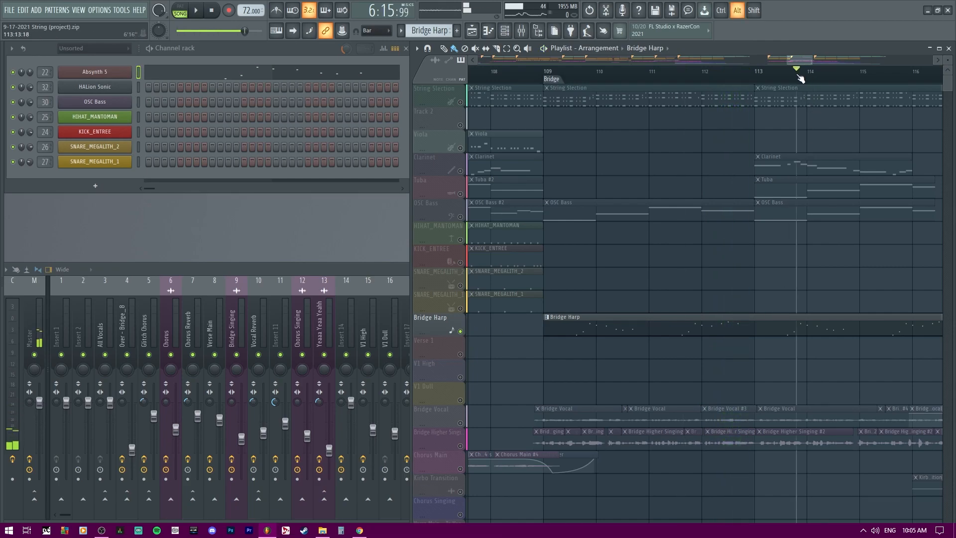
pyautogui.scroll(-2, 640, 363)
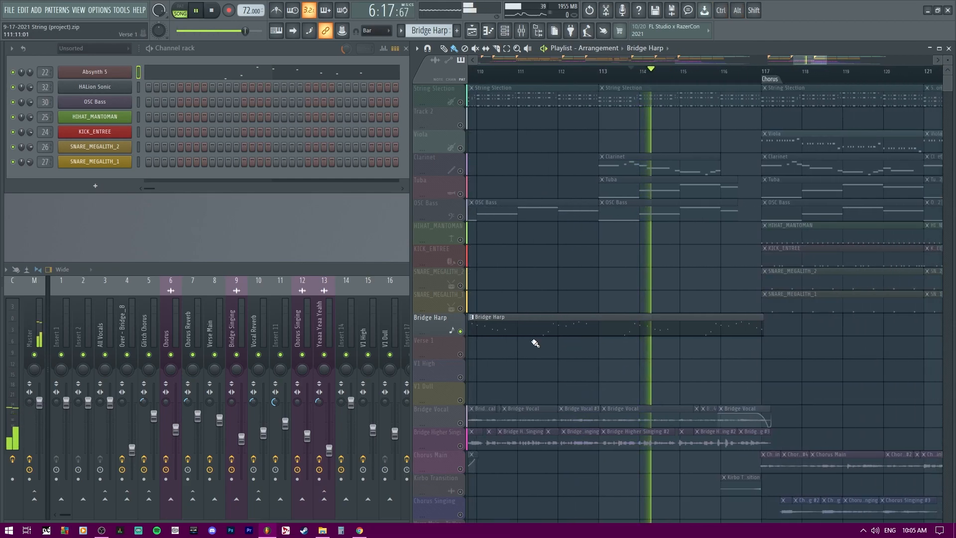
pyautogui.hscroll(-1, 620, 204)
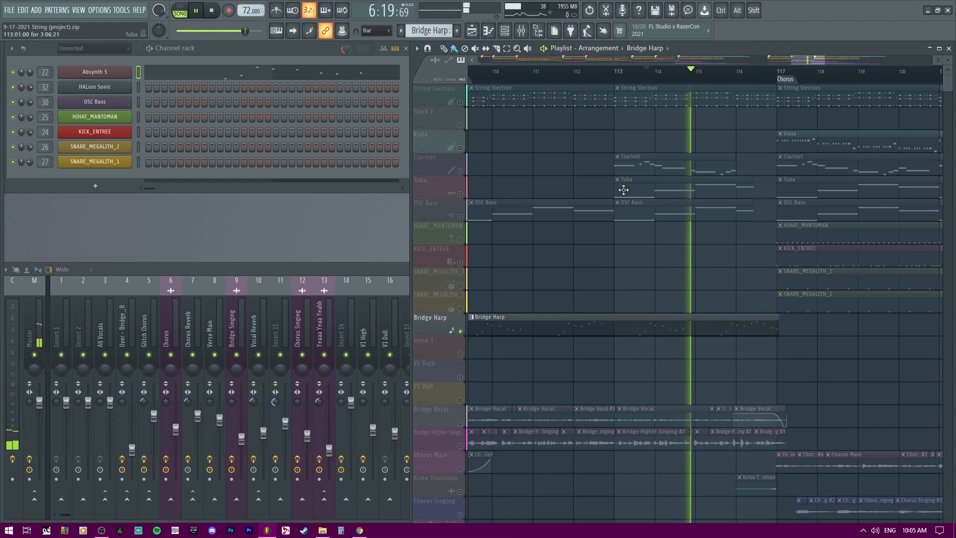
pyautogui.click(755, 75)
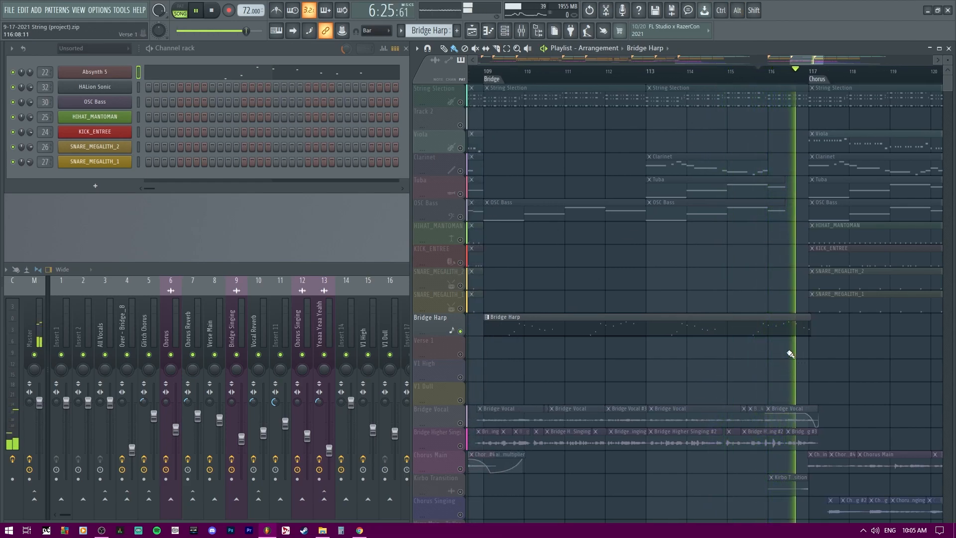
pyautogui.press('space')
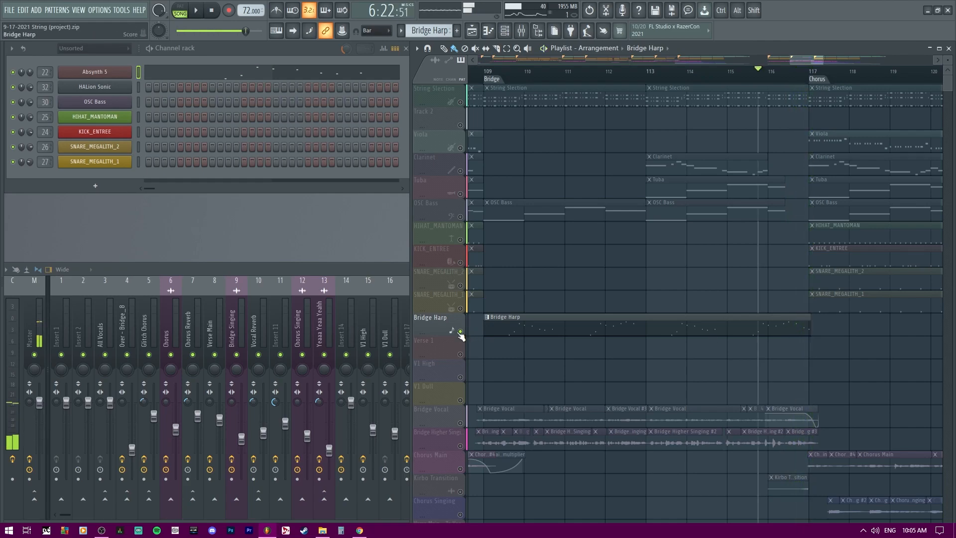
pyautogui.keyDown('ctrl'); pyautogui.click(461, 331); pyautogui.keyUp('ctrl')
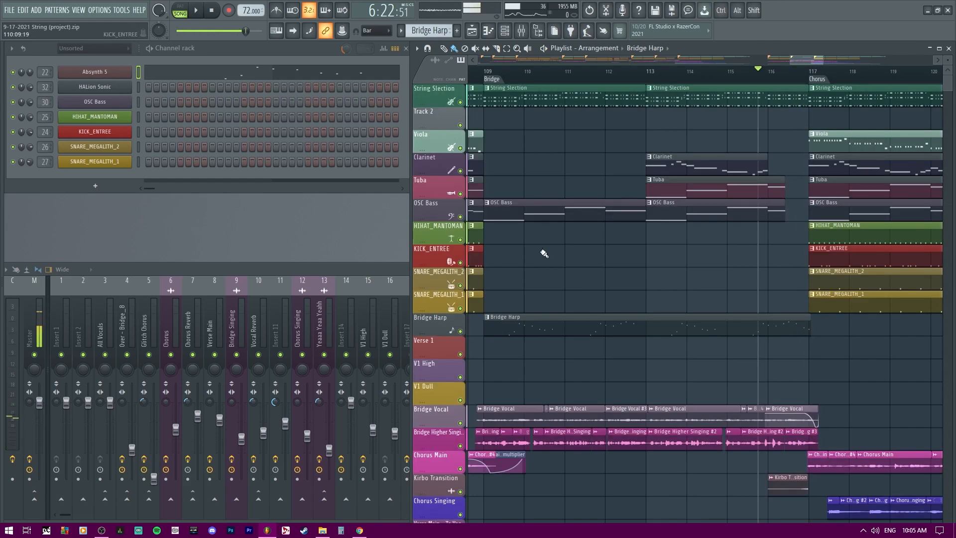
# Solo the Clarinet track and listen to its chorus part from bar 105
pyautogui.click(484, 72)
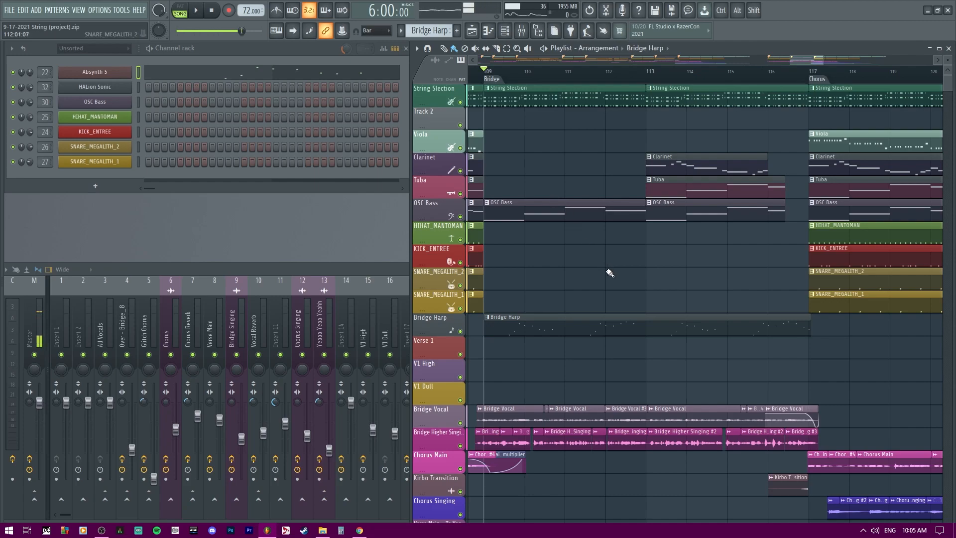
pyautogui.keyDown('ctrl'); pyautogui.scroll(-2, 704, 313); pyautogui.keyUp('ctrl')
pyautogui.scroll(-3, 704, 313)
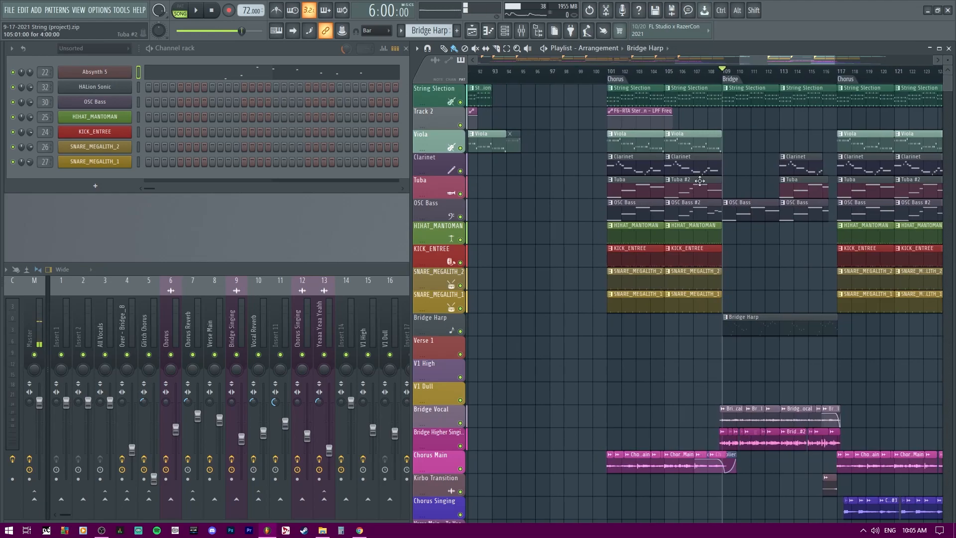
pyautogui.click(694, 74)
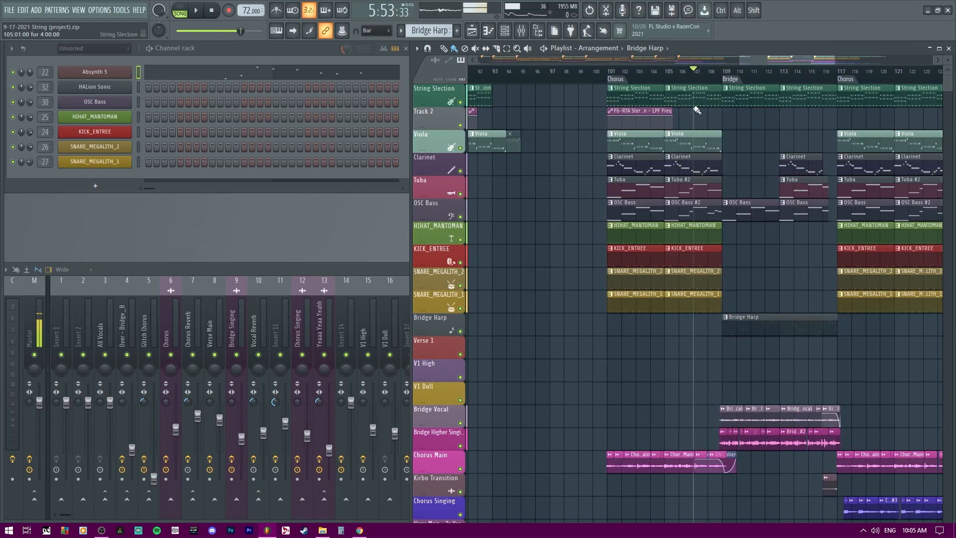
pyautogui.rightClick(460, 171)
pyautogui.keyDown('alt'); pyautogui.scroll(3, 704, 222); pyautogui.keyUp('alt')
pyautogui.moveTo(704, 222); pyautogui.dragTo(713, 306)
pyautogui.keyDown('ctrl'); pyautogui.scroll(3, 713, 306); pyautogui.keyUp('ctrl')
pyautogui.click(620, 74)
pyautogui.press('space')
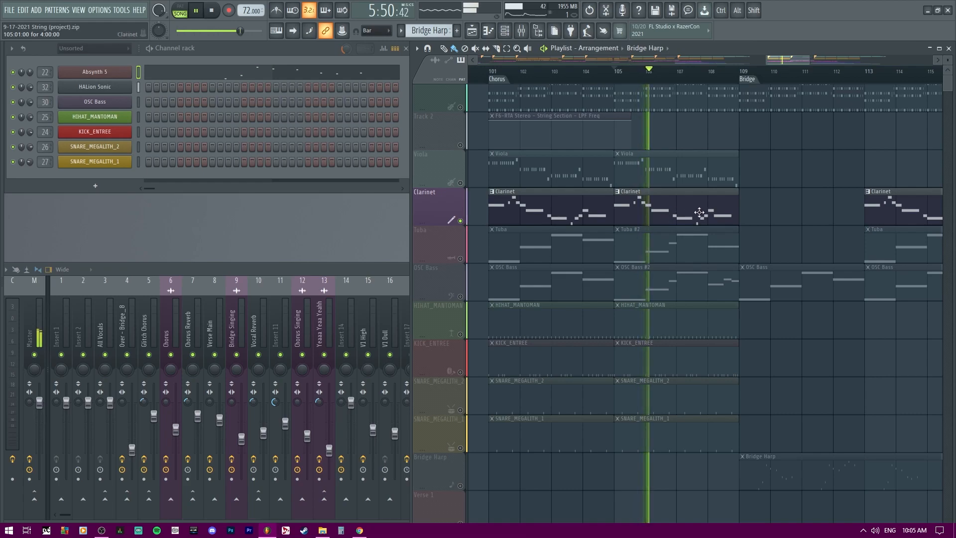
pyautogui.press('space')
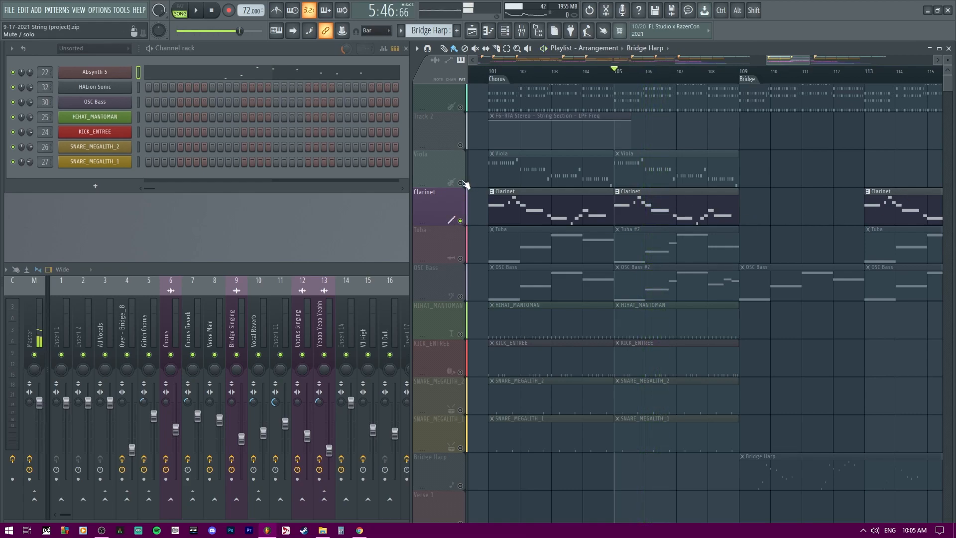
# Listen to the Viola track in solo from bar 105 and bring the other tracks back in
pyautogui.rightClick(461, 183)
pyautogui.press('space')
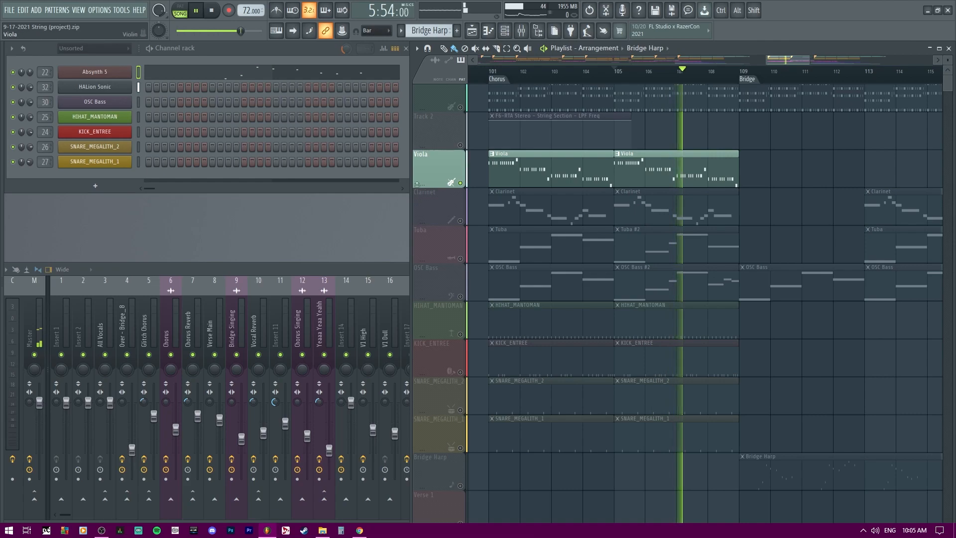
pyautogui.press('space')
pyautogui.rightClick(460, 182)
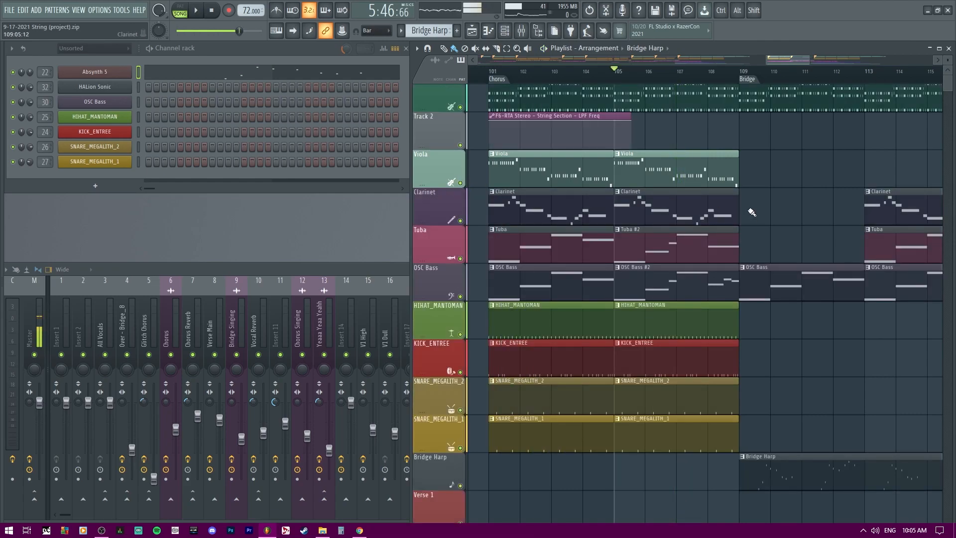
# Extend the String Section LPF Freq automation clip on Track 2 through the second bridge to about bar 124
pyautogui.click(759, 83)
pyautogui.scroll(2, 773, 331)
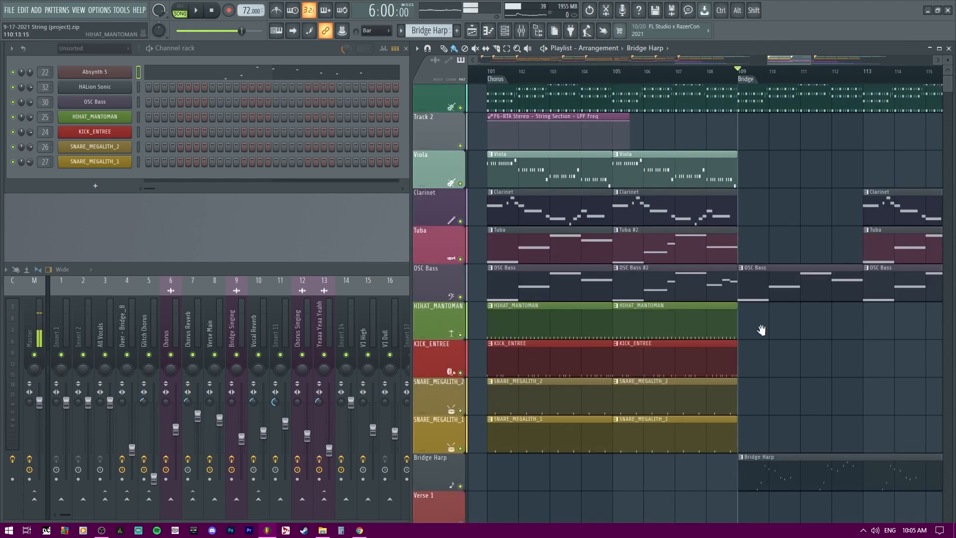
pyautogui.scroll(1, 726, 331)
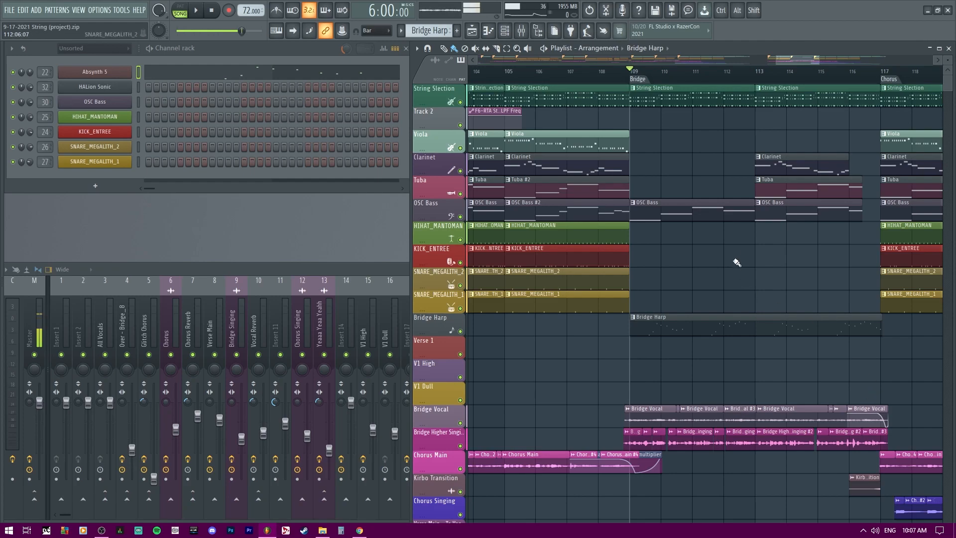
pyautogui.moveTo(739, 269); pyautogui.dragTo(755, 311)
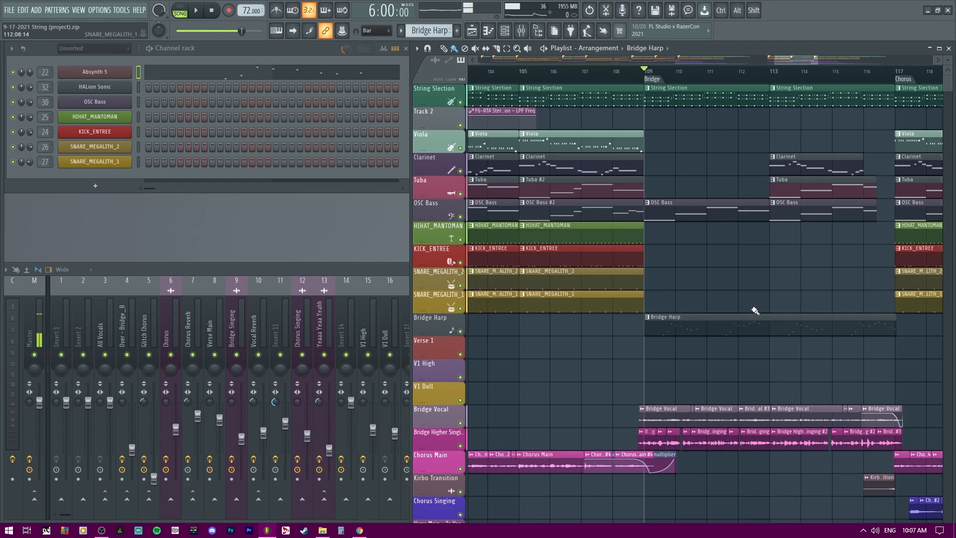
pyautogui.scroll(-3, 615, 158)
pyautogui.moveTo(570, 115); pyautogui.dragTo(925, 118)
# Open F6-RTA Stereo on the String Section mixer insert and observe its low-pass filter sweep during playback from bar 113
pyautogui.click(710, 71)
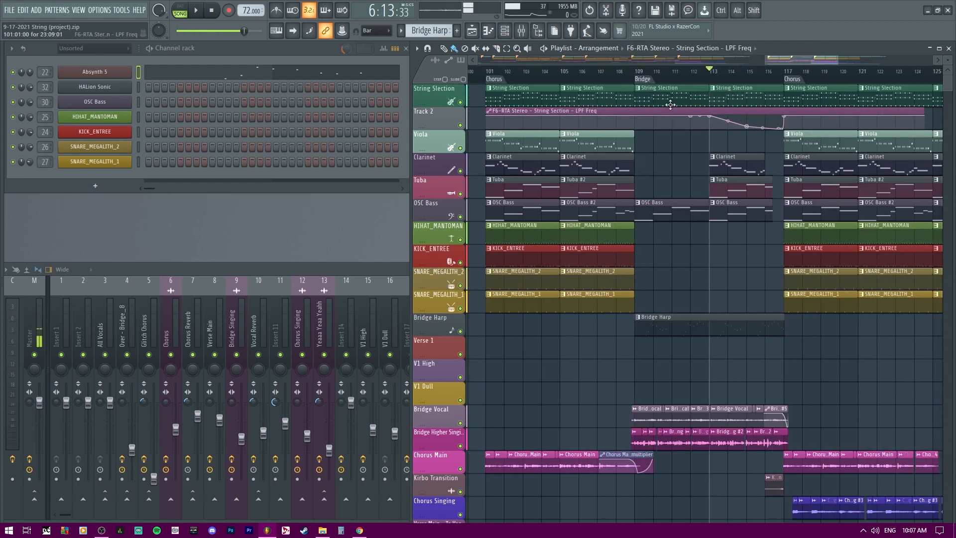
pyautogui.click(747, 94)
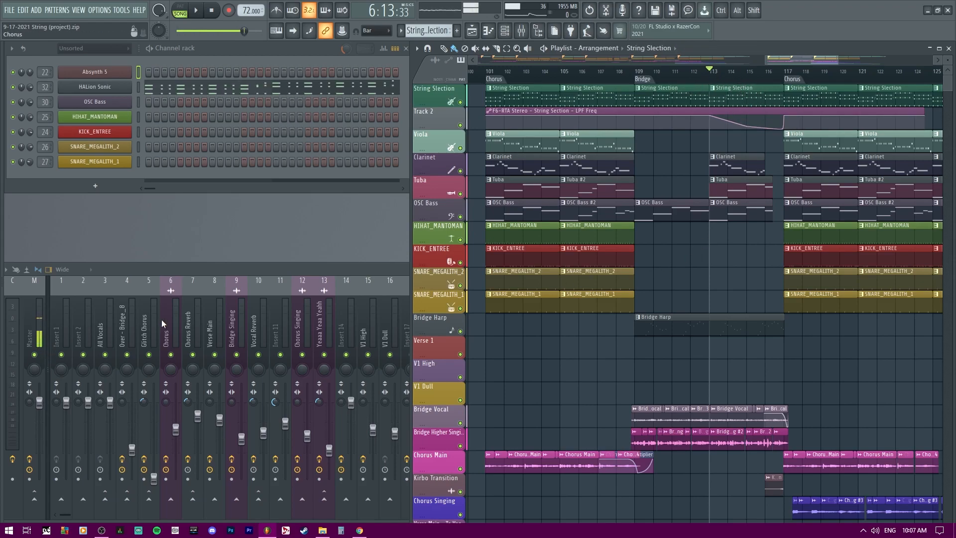
pyautogui.click(274, 272)
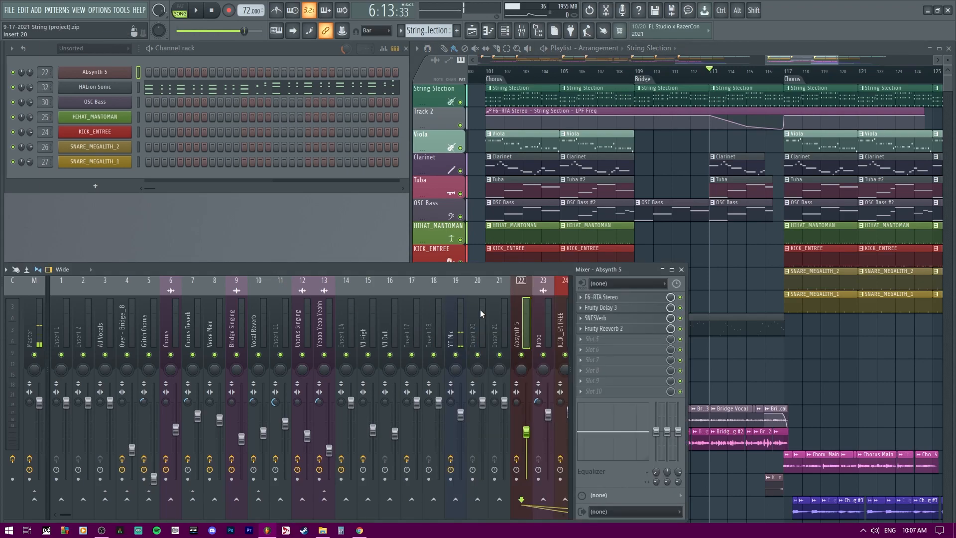
pyautogui.scroll(-5, 493, 316)
pyautogui.click(441, 314)
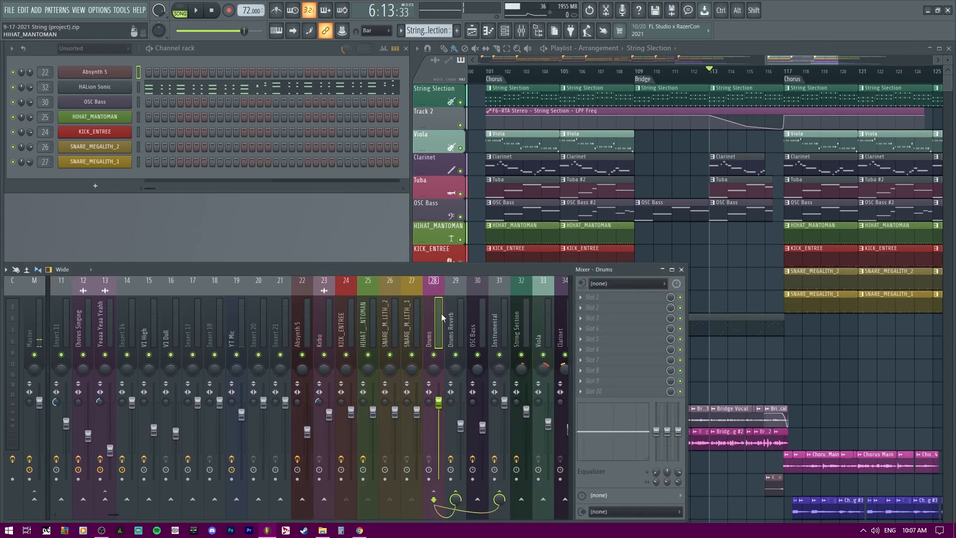
pyautogui.click(362, 316)
pyautogui.press('space')
pyautogui.click(520, 318)
pyautogui.scroll(-5, 519, 319)
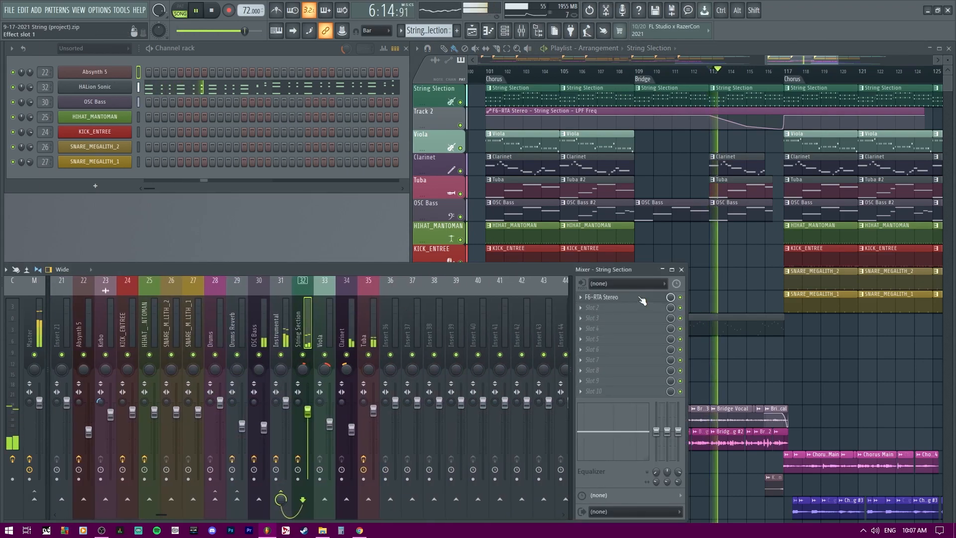
pyautogui.click(643, 299)
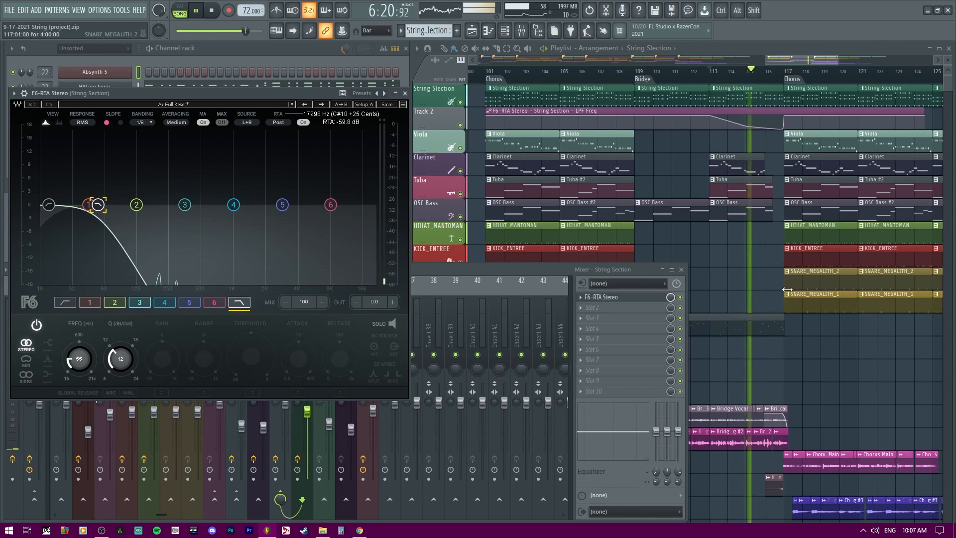
pyautogui.press('space')
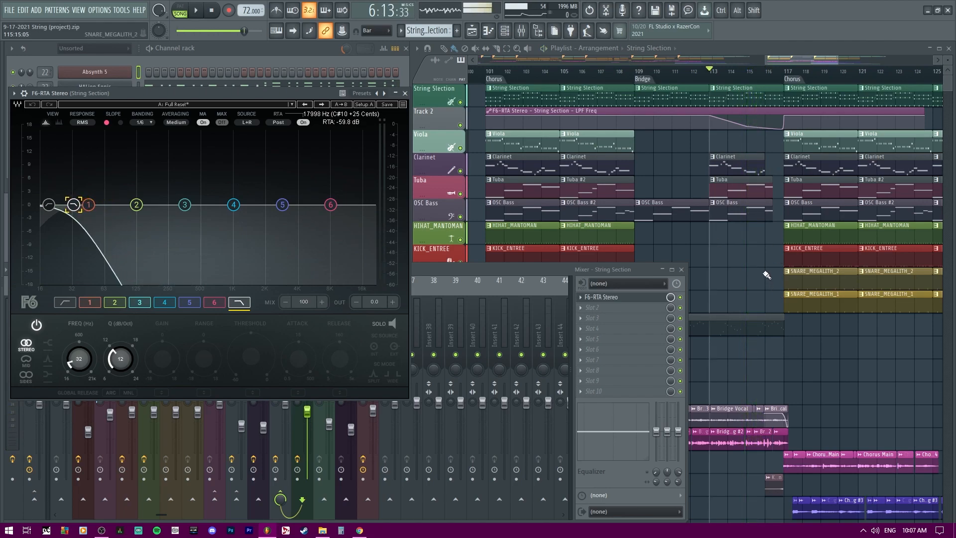
# Compare the String Section LPF Freq automation over the first bridge with the copy over the second bridge
pyautogui.keyDown('ctrl'); pyautogui.rightClick(764, 272); pyautogui.keyUp('ctrl')
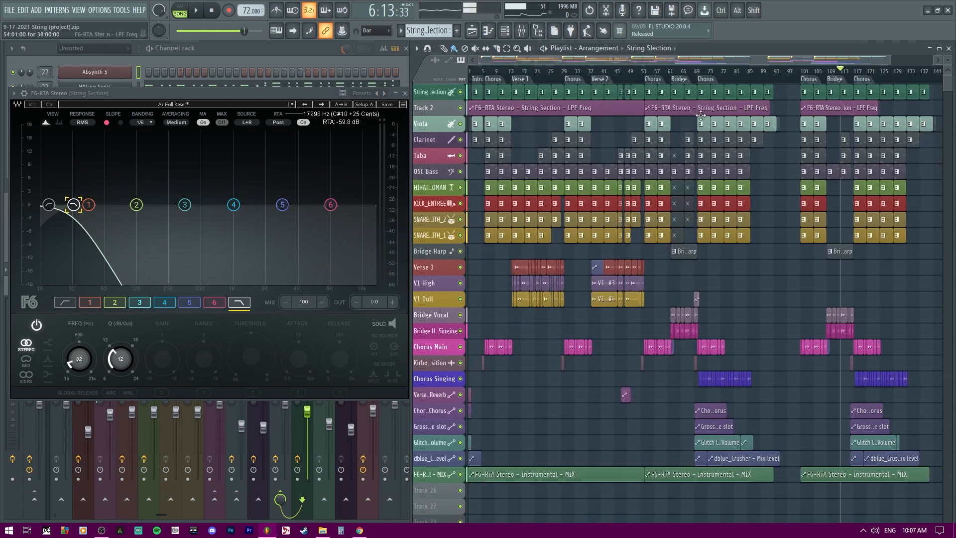
pyautogui.keyDown('alt'); pyautogui.scroll(2, 627, 106); pyautogui.keyUp('alt')
pyautogui.scroll(1, 627, 108)
pyautogui.keyDown('ctrl'); pyautogui.scroll(3, 628, 108); pyautogui.keyUp('ctrl')
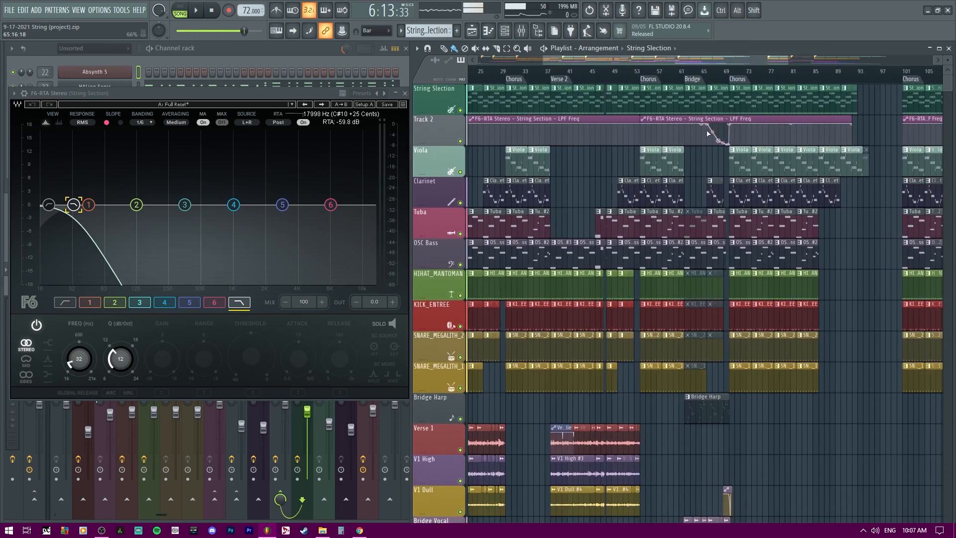
pyautogui.moveTo(735, 169); pyautogui.dragTo(523, 204)
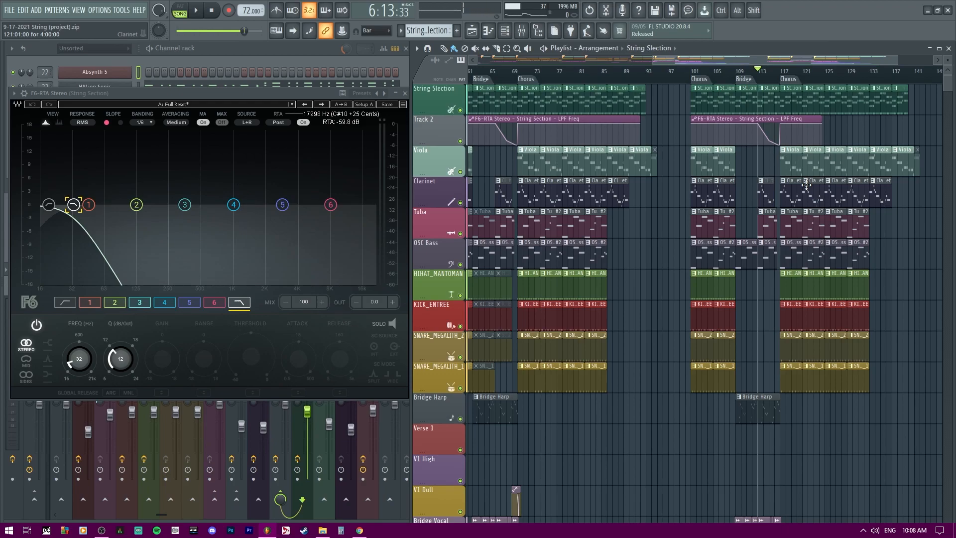
pyautogui.scroll(-5, 797, 149)
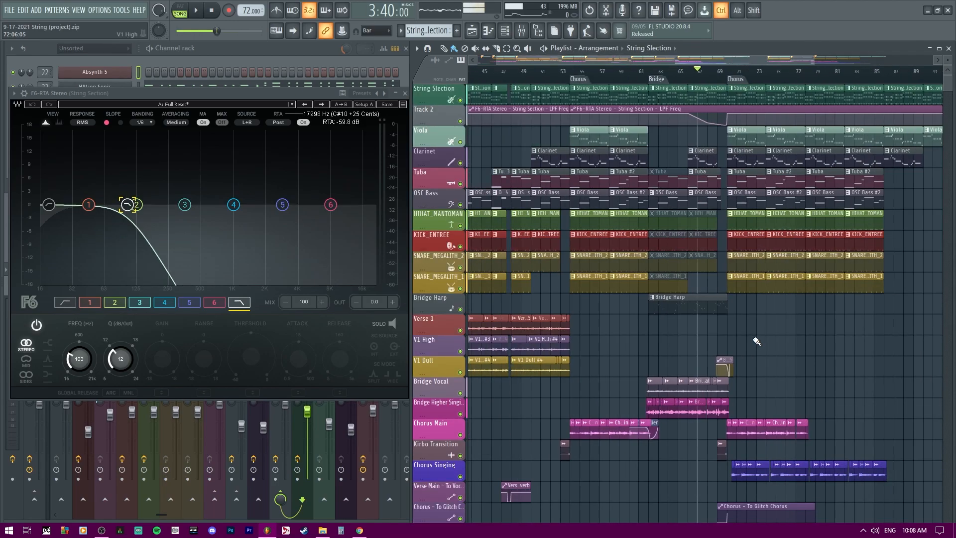
# Review the Verse 2 vocal clips and the Vocal Reverb automation clip around bars 47 to 51
pyautogui.scroll(2, 680, 338)
pyautogui.moveTo(711, 344); pyautogui.dragTo(771, 354)
pyautogui.scroll(-3, 770, 354)
pyautogui.moveTo(618, 299); pyautogui.dragTo(645, 215)
pyautogui.moveTo(678, 317); pyautogui.dragTo(730, 362)
pyautogui.scroll(3, 696, 181)
pyautogui.scroll(4, 696, 180)
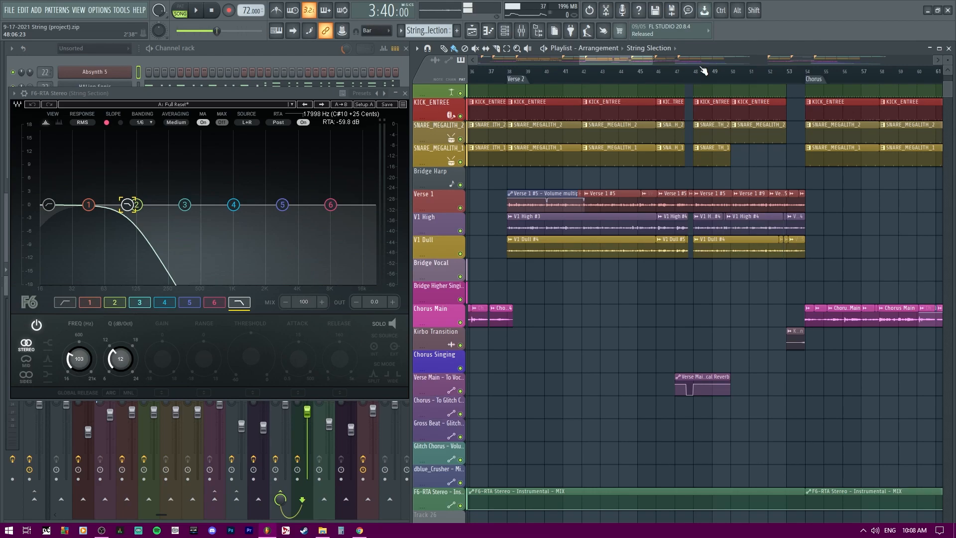
pyautogui.click(719, 75)
pyautogui.click(748, 75)
pyautogui.scroll(2, 754, 357)
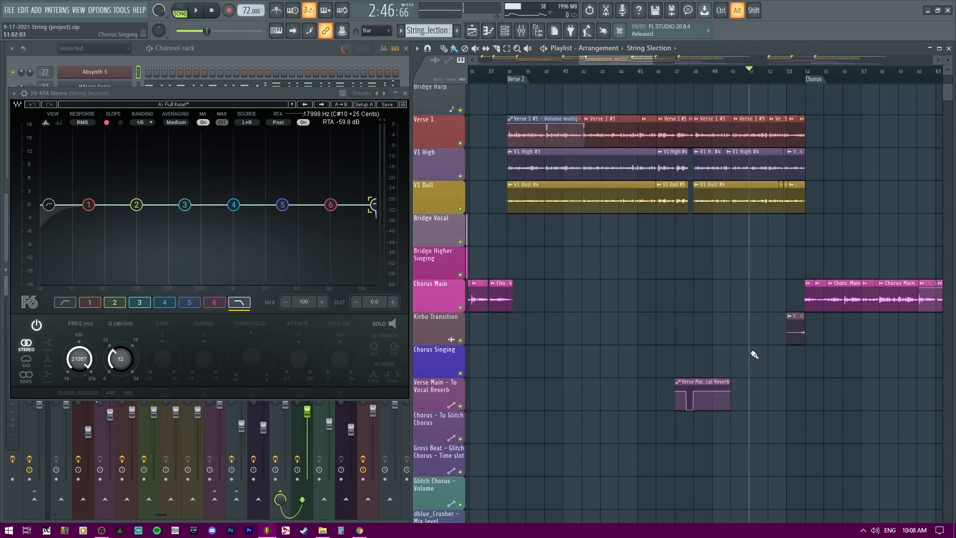
pyautogui.moveTo(723, 363); pyautogui.dragTo(626, 421)
pyautogui.scroll(-2, 626, 420)
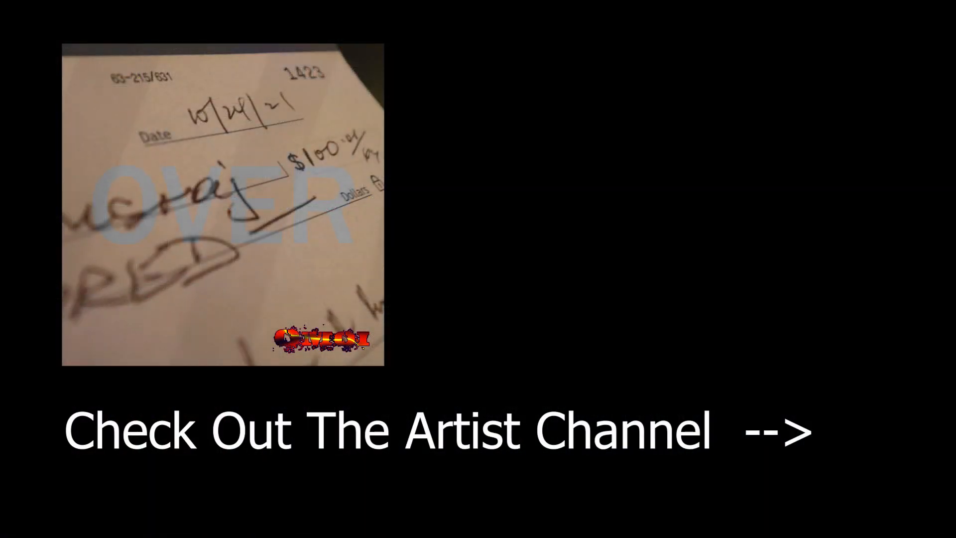